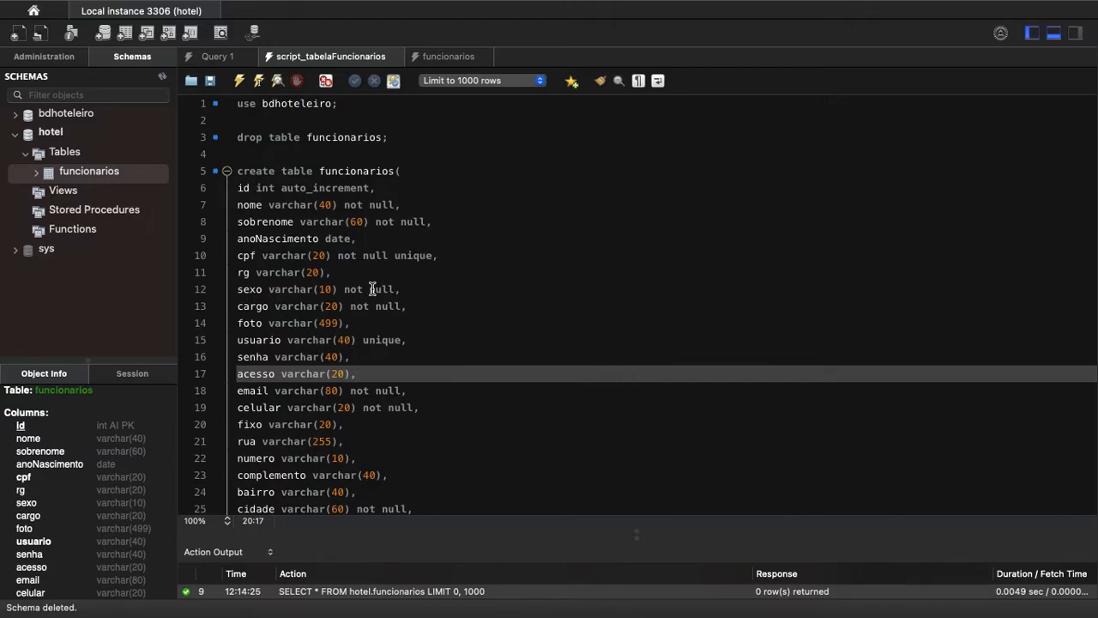
Create a new data model from the Models page of the home screen.
{"action": "scroll", "coordinate": [321, 296], "scroll_direction": "down", "scroll_amount": 3}
{"action": "scroll", "coordinate": [321, 292], "scroll_direction": "up", "scroll_amount": 5}
{"action": "left_click", "coordinate": [35, 12]}
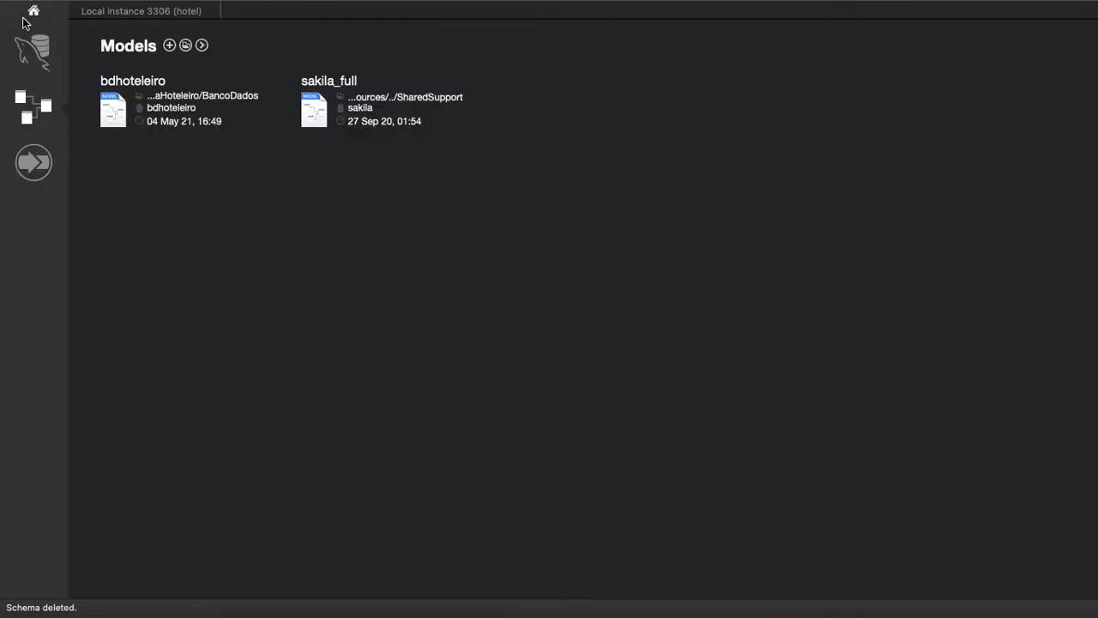
{"action": "left_click", "coordinate": [37, 62]}
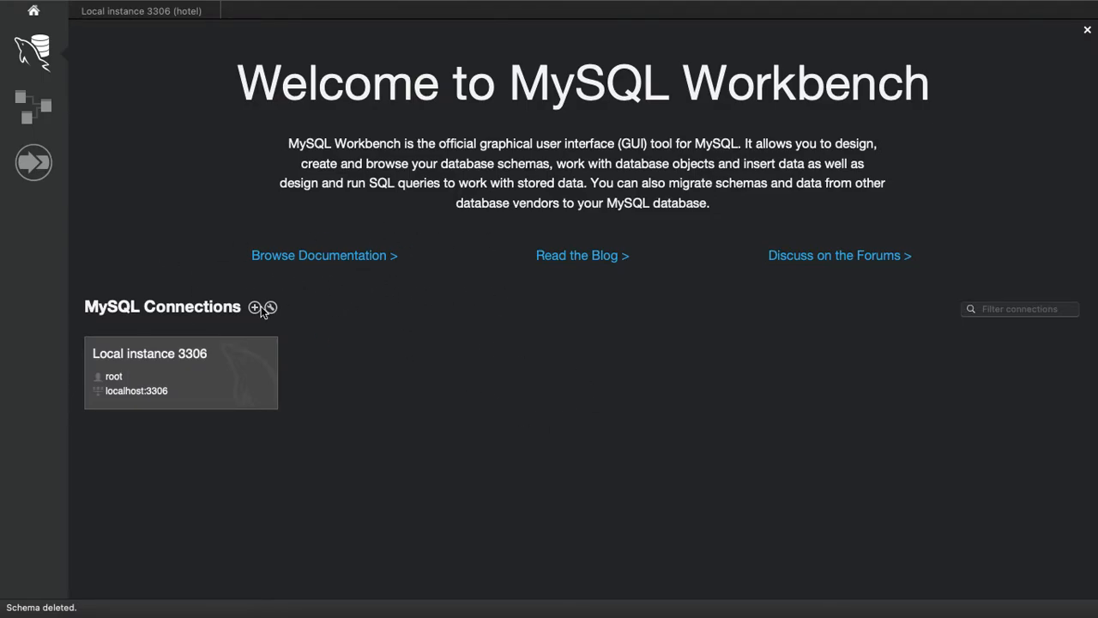
{"action": "left_click", "coordinate": [26, 116]}
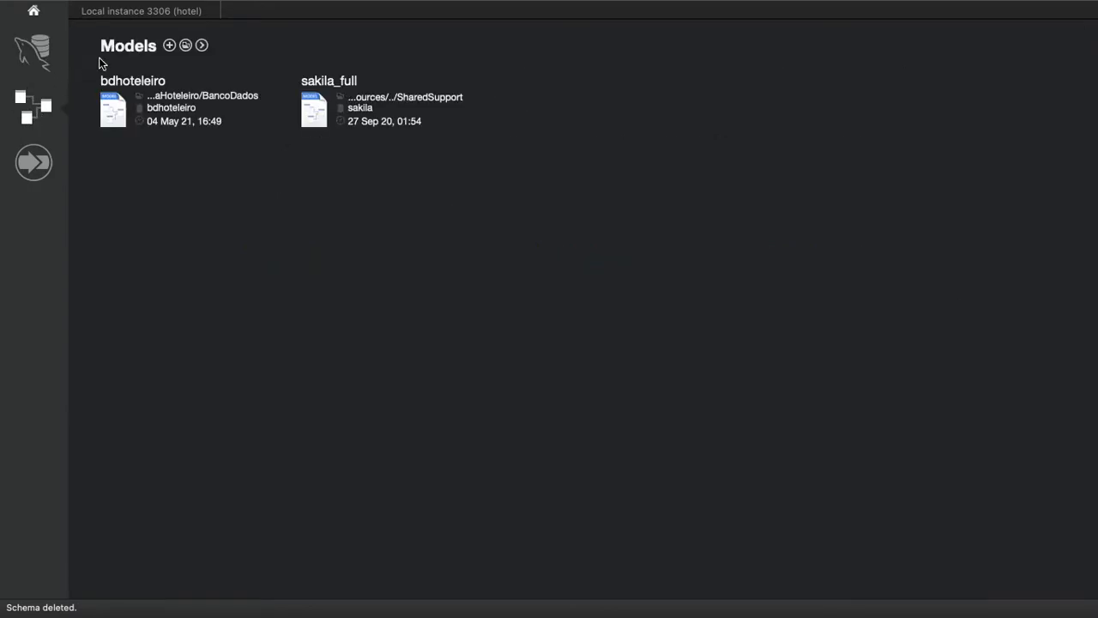
{"action": "left_click", "coordinate": [169, 45]}
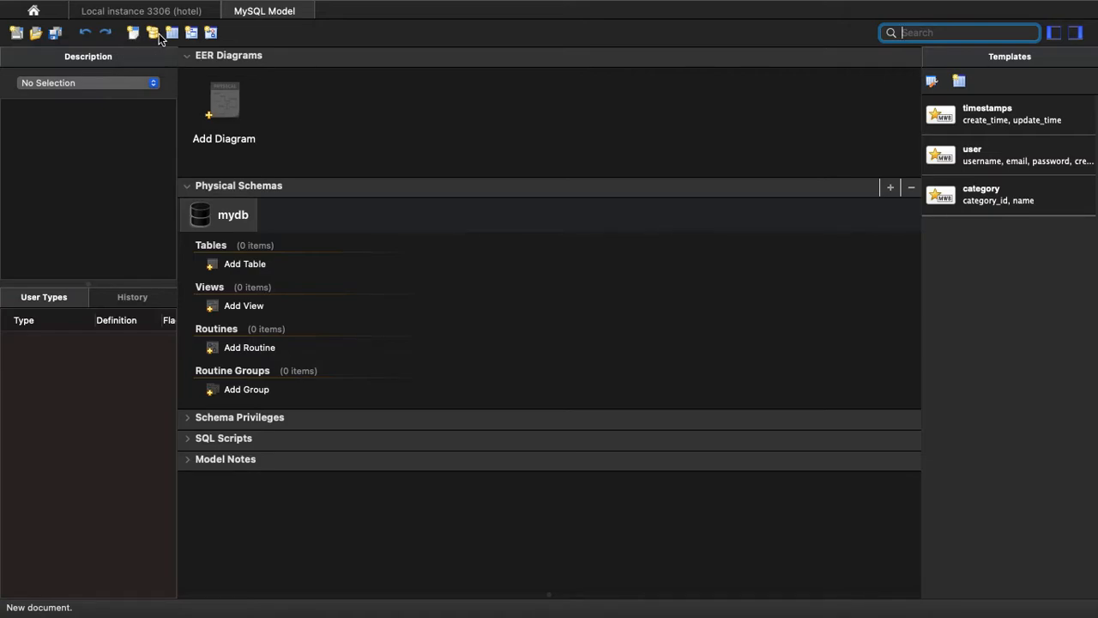
Rename the model's mydb schema as hotel2 and close the schema editor.
{"action": "double_click", "coordinate": [239, 221]}
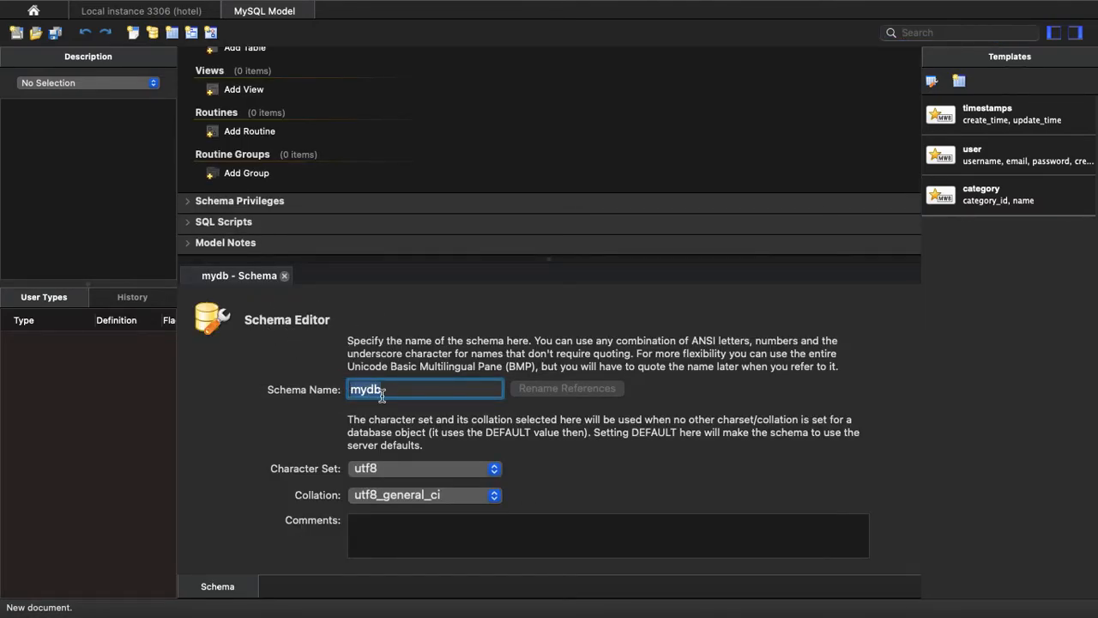
{"action": "type", "text": "hotel2"}
{"action": "key", "text": "Return"}
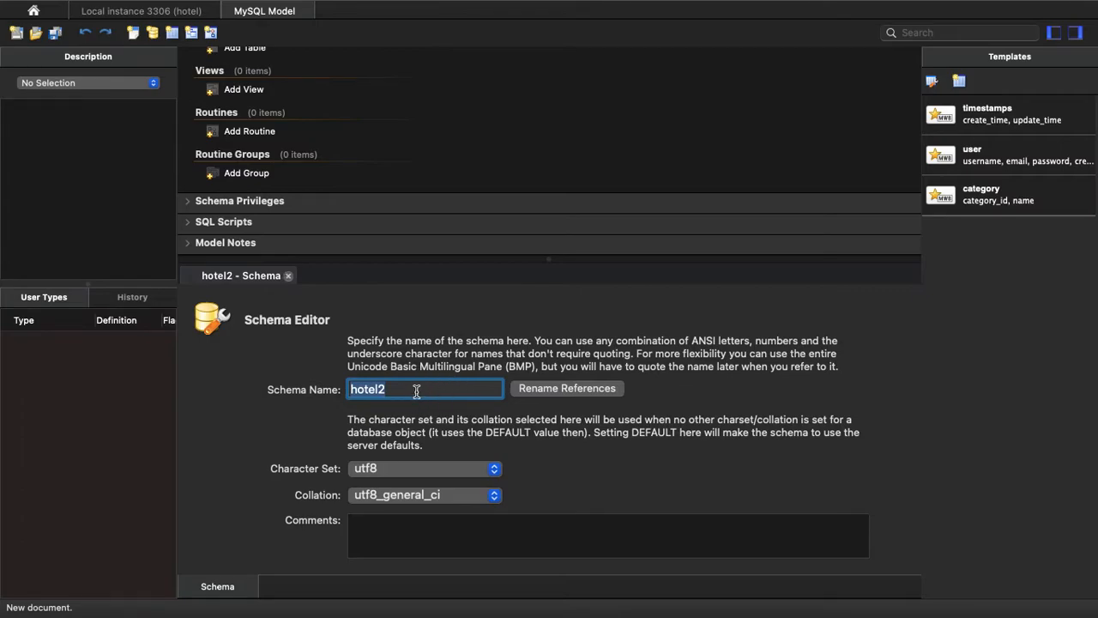
{"action": "left_click", "coordinate": [288, 275]}
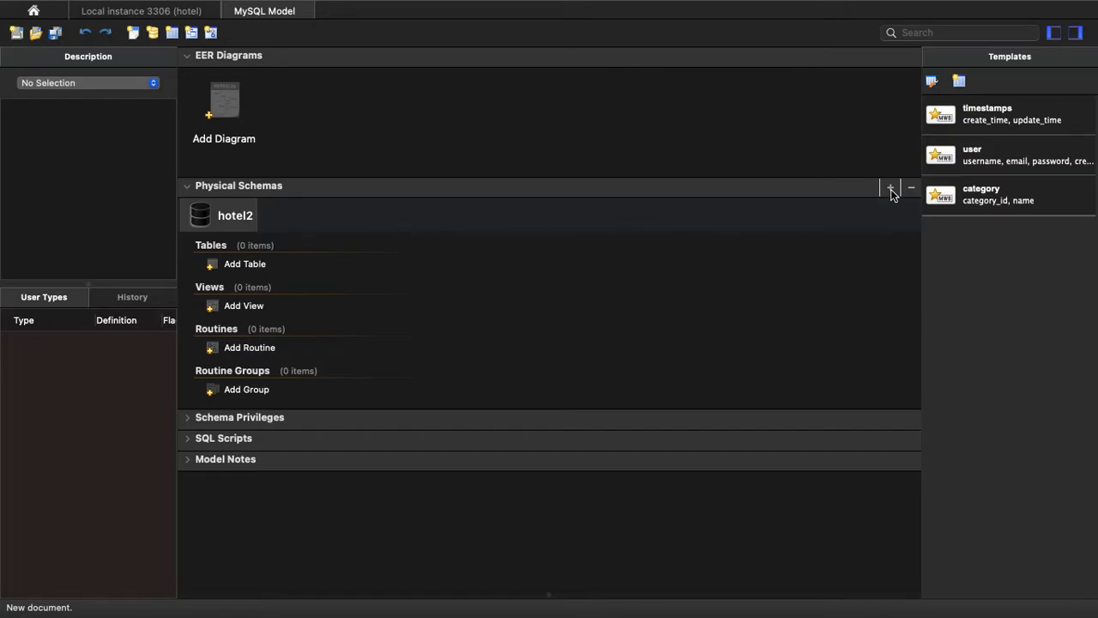
Add an EER diagram to the model and place a new table on its canvas.
{"action": "double_click", "coordinate": [231, 114]}
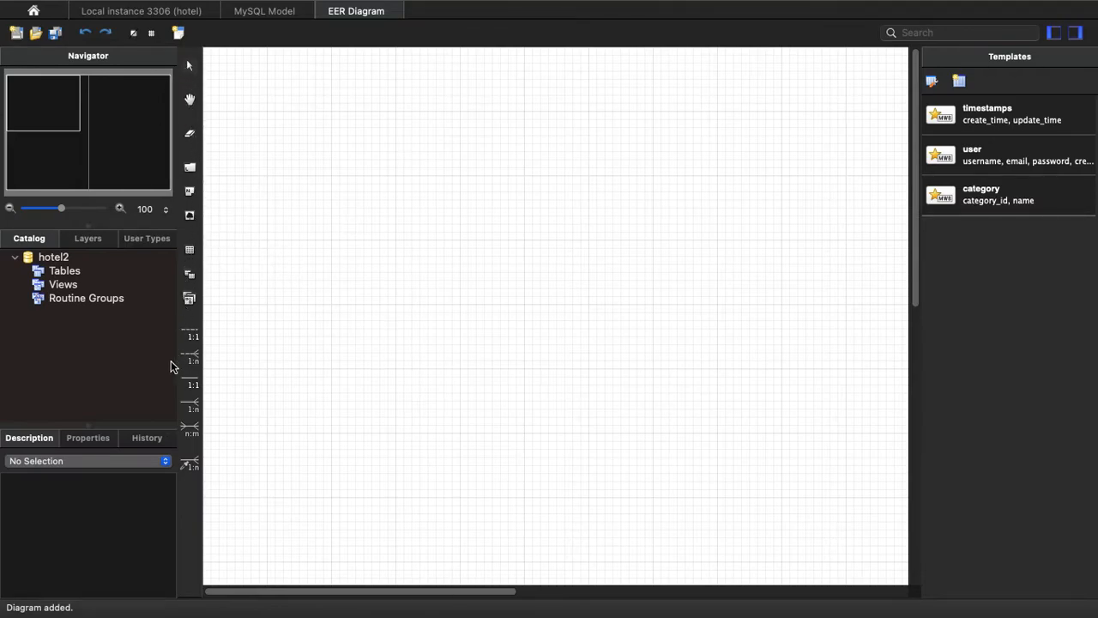
{"action": "left_click", "coordinate": [190, 251]}
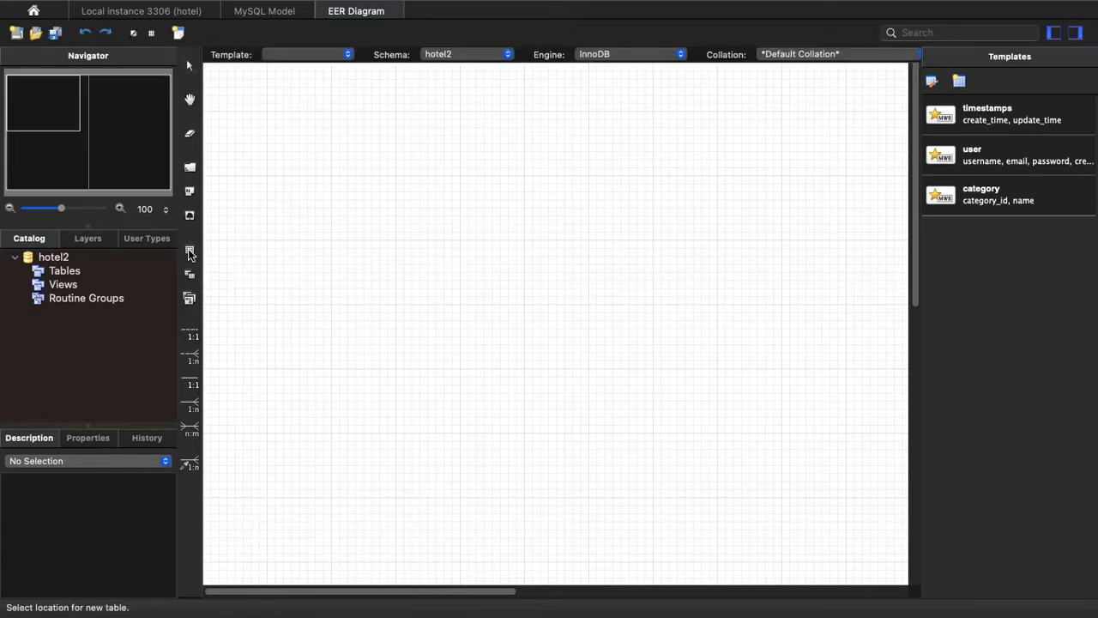
{"action": "left_click", "coordinate": [440, 219]}
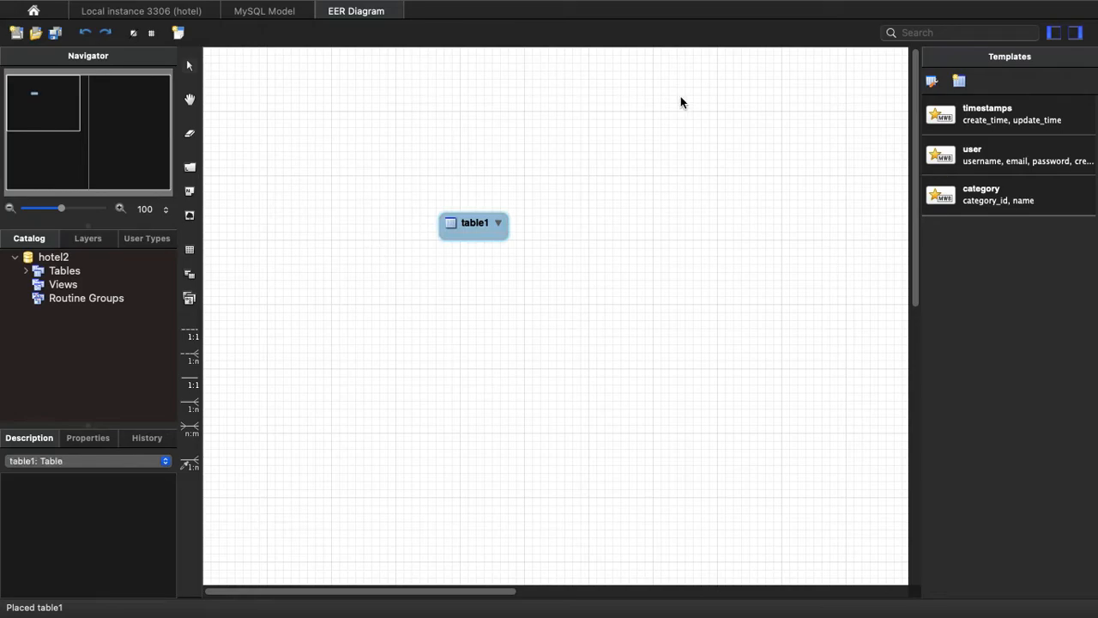
Open the new table for editing and name it funcionarios.
{"action": "double_click", "coordinate": [457, 231]}
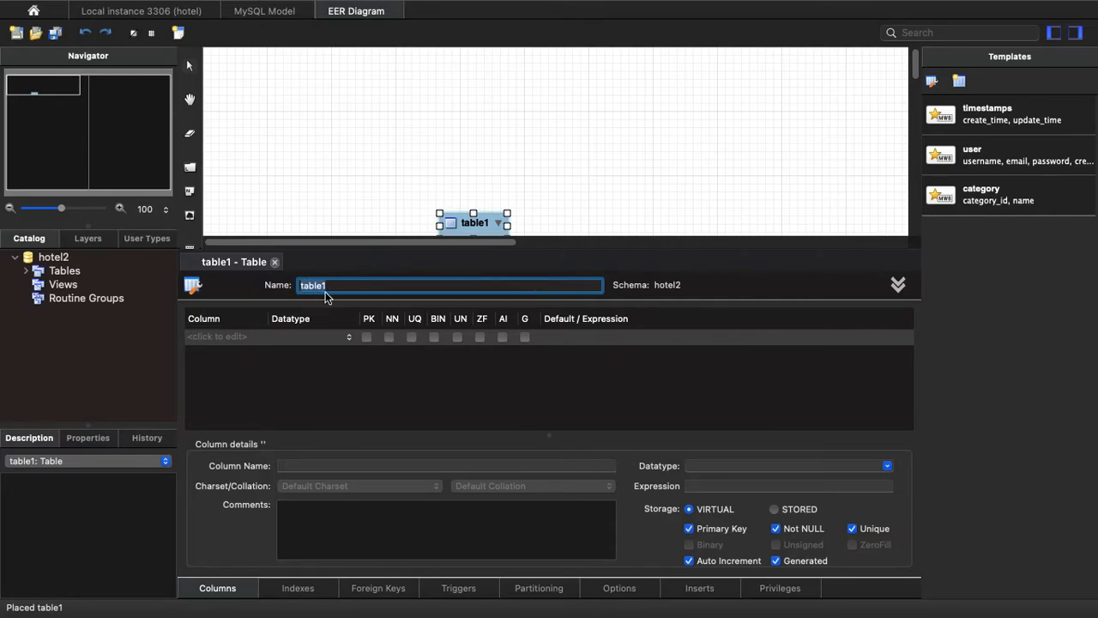
{"action": "type", "text": "funcionarios"}
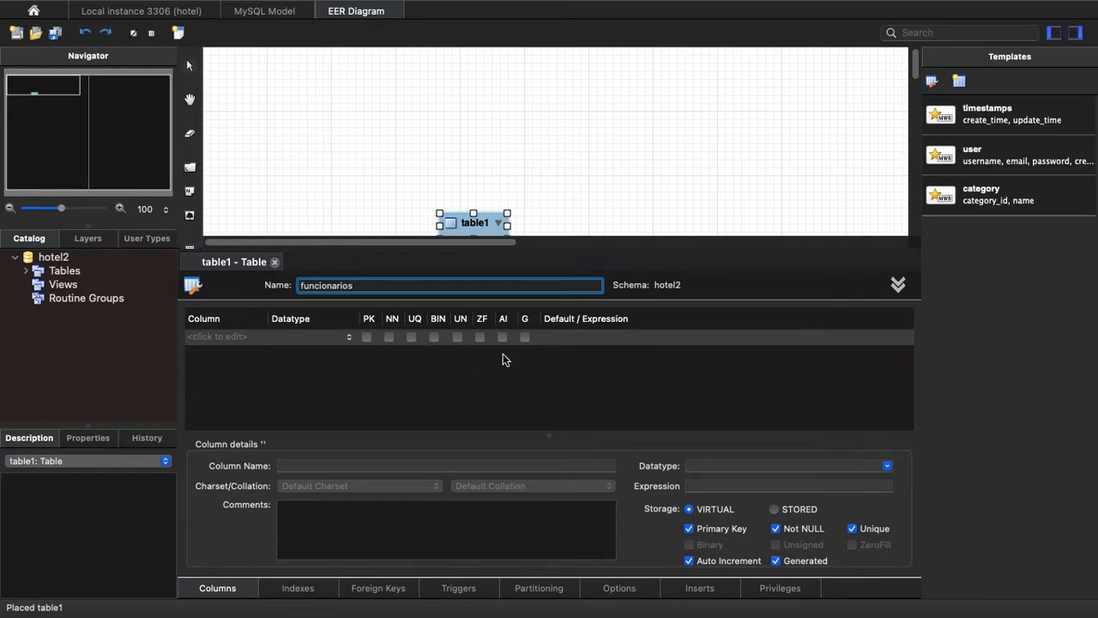
Add a first column named id to the funcionarios table, keeping the suggested INT datatype.
{"action": "left_click", "coordinate": [207, 339]}
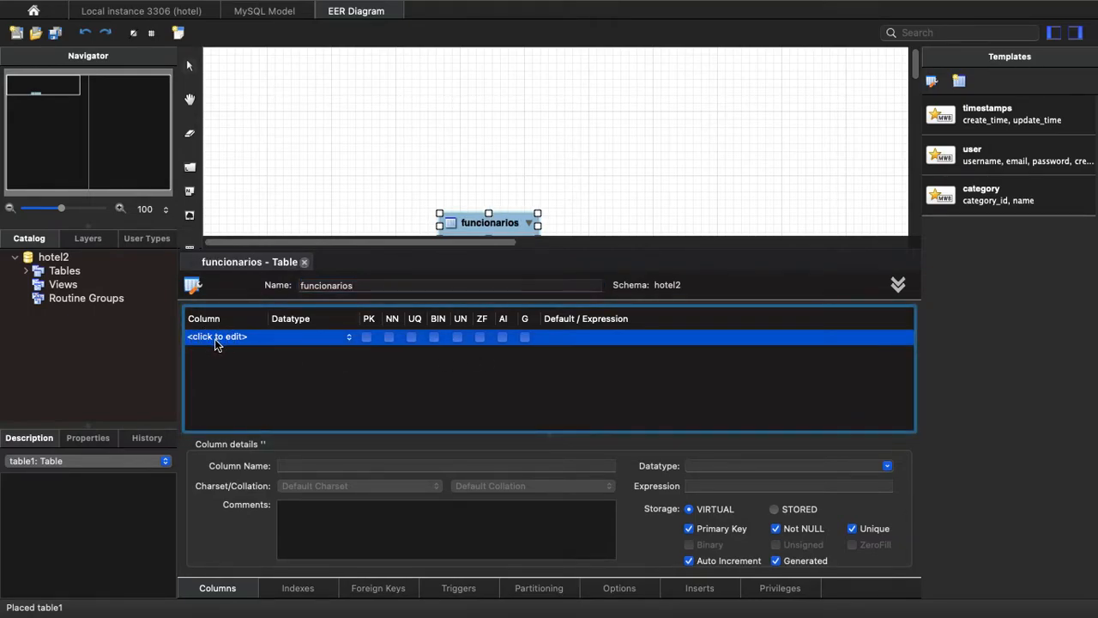
{"action": "left_click", "coordinate": [215, 338]}
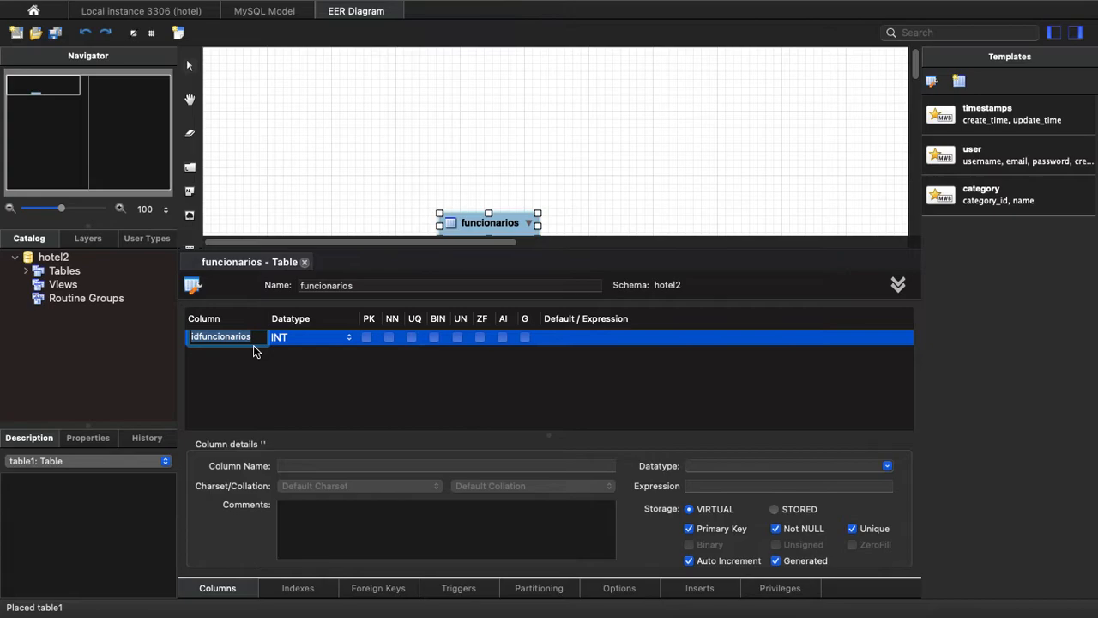
{"action": "key", "text": "BackSpace"}
{"action": "type", "text": "id"}
{"action": "key", "text": "Tab"}
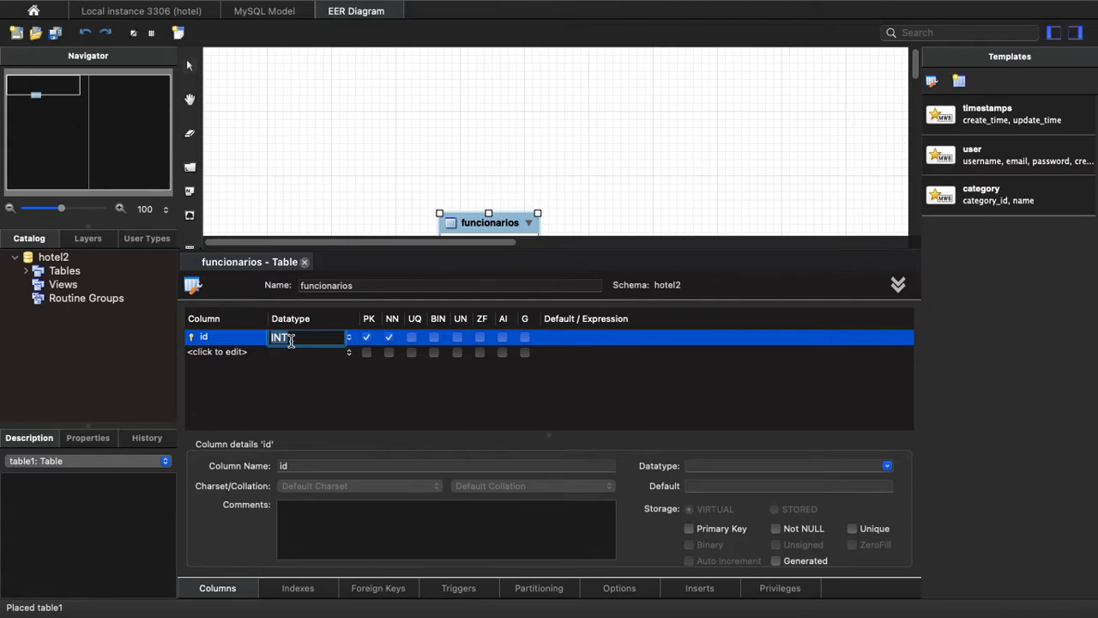
{"action": "left_click", "coordinate": [347, 342]}
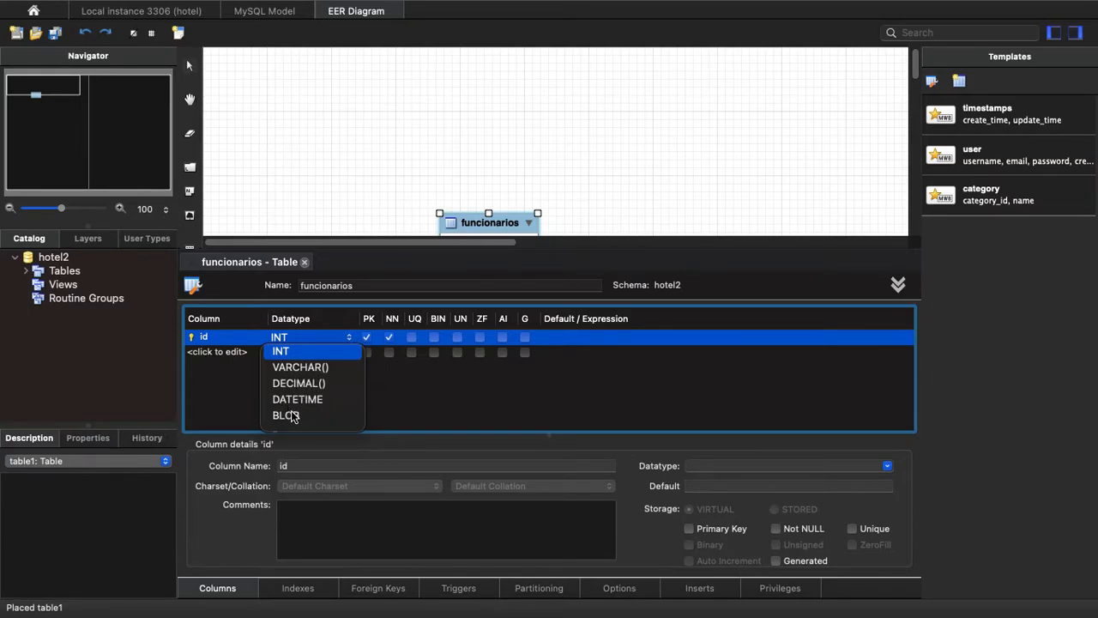
{"action": "left_click", "coordinate": [309, 337]}
{"action": "left_click", "coordinate": [320, 340]}
{"action": "left_click", "coordinate": [320, 347]}
{"action": "left_click", "coordinate": [290, 339]}
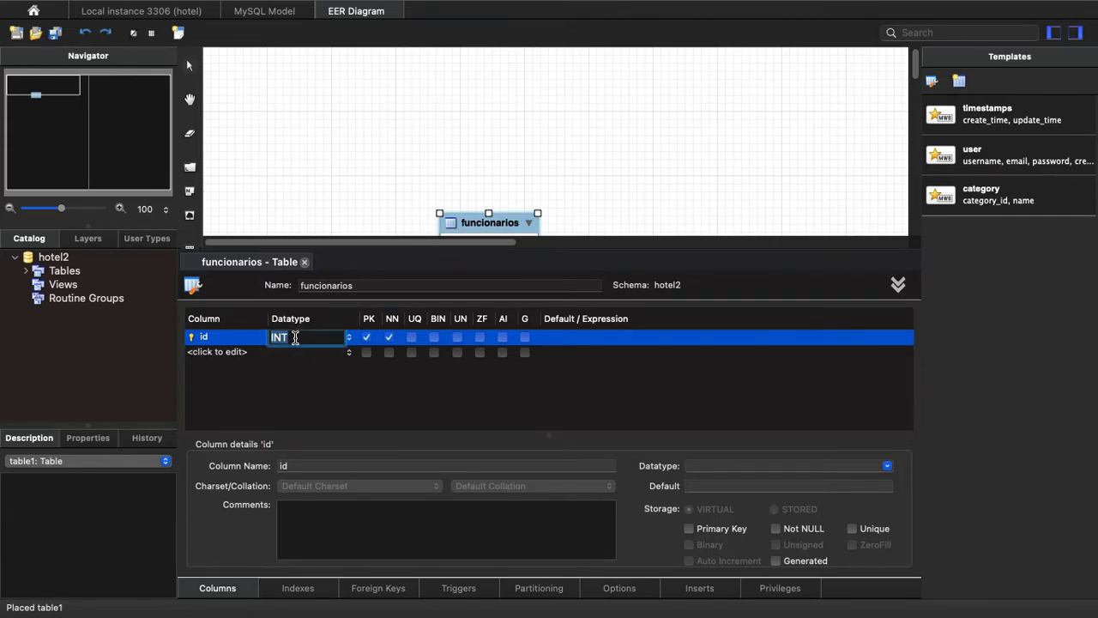
{"action": "type", "text": "DOUB"}
{"action": "key", "text": "BackSpace"}
{"action": "key", "text": "BackSpace"}
{"action": "key", "text": "BackSpace"}
{"action": "key", "text": "BackSpace"}
{"action": "key", "text": "BackSpace"}
{"action": "type", "text": "INT"}
{"action": "key", "text": "Tab"}
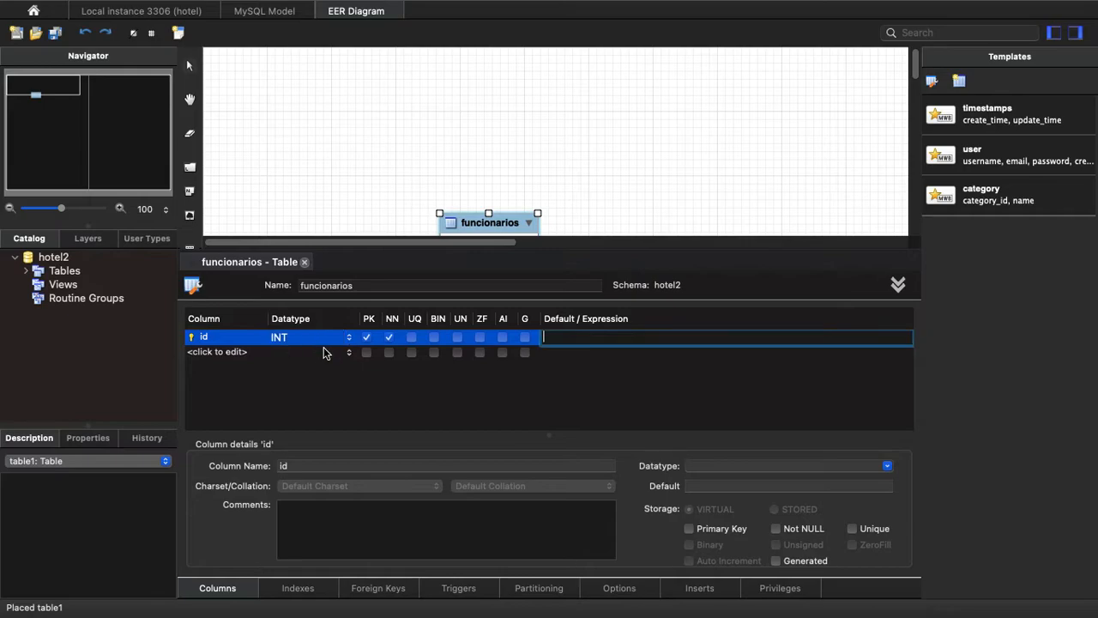
Make sure the id column is the primary key and mark it as auto increment.
{"action": "left_click", "coordinate": [367, 339]}
{"action": "left_click", "coordinate": [367, 338]}
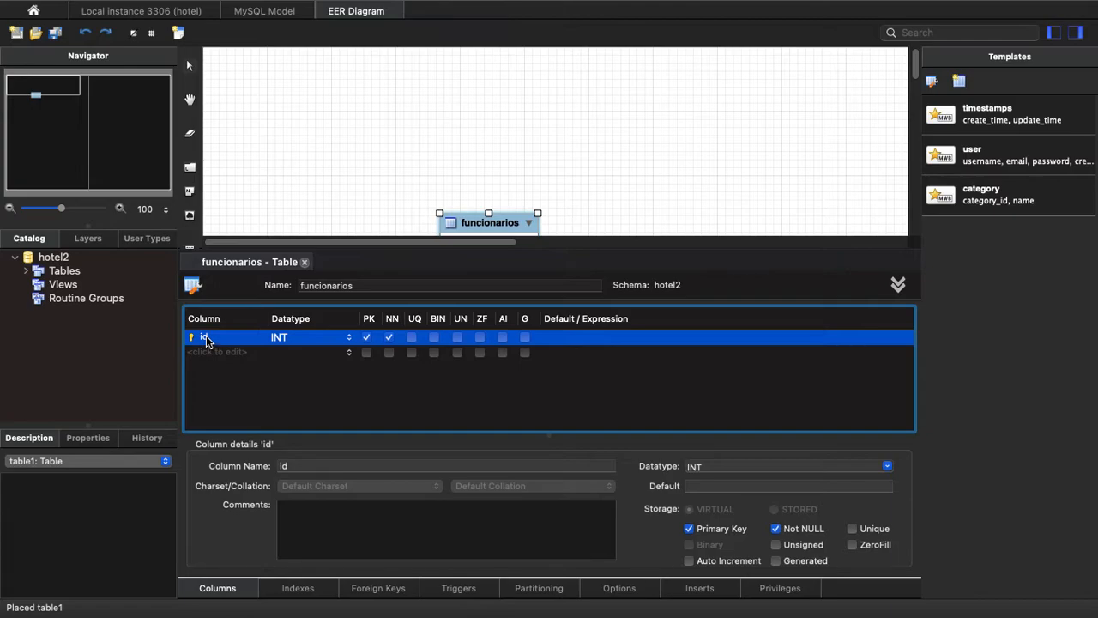
{"action": "left_click", "coordinate": [502, 338]}
Add a column named nome with datatype VARCHAR(40) and mark it as not null.
{"action": "left_click", "coordinate": [206, 353]}
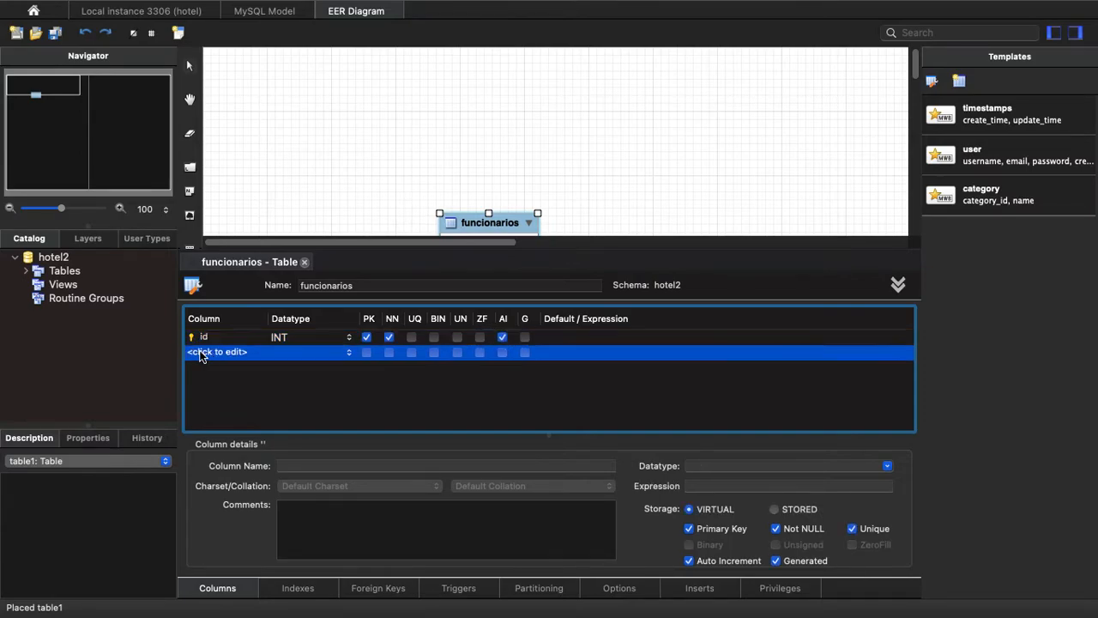
{"action": "left_click", "coordinate": [213, 352]}
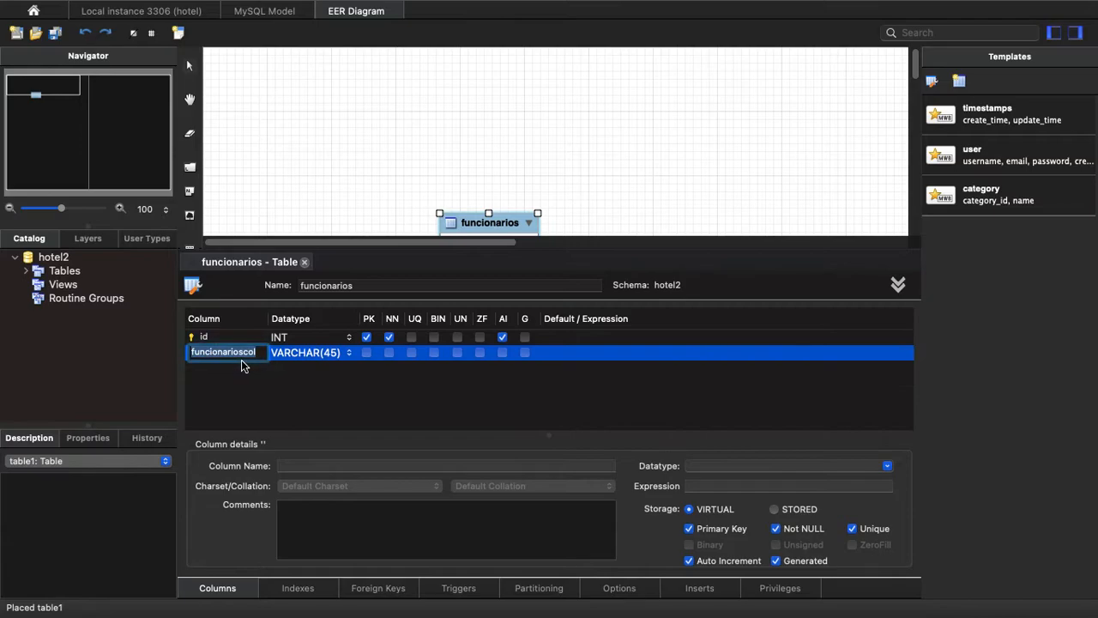
{"action": "type", "text": "nome"}
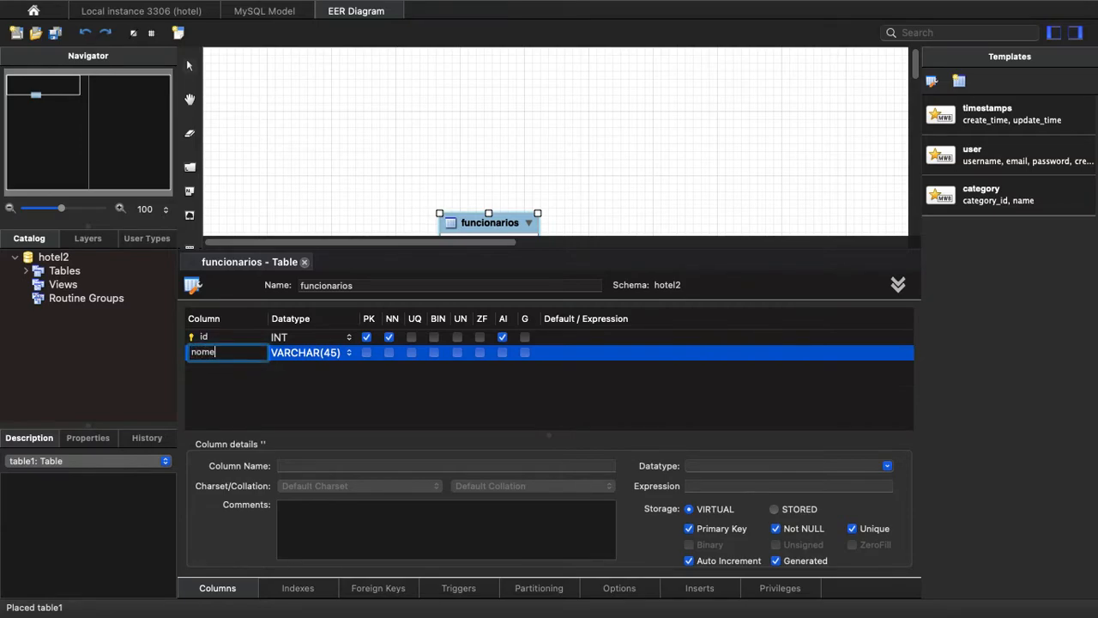
{"action": "key", "text": "Tab"}
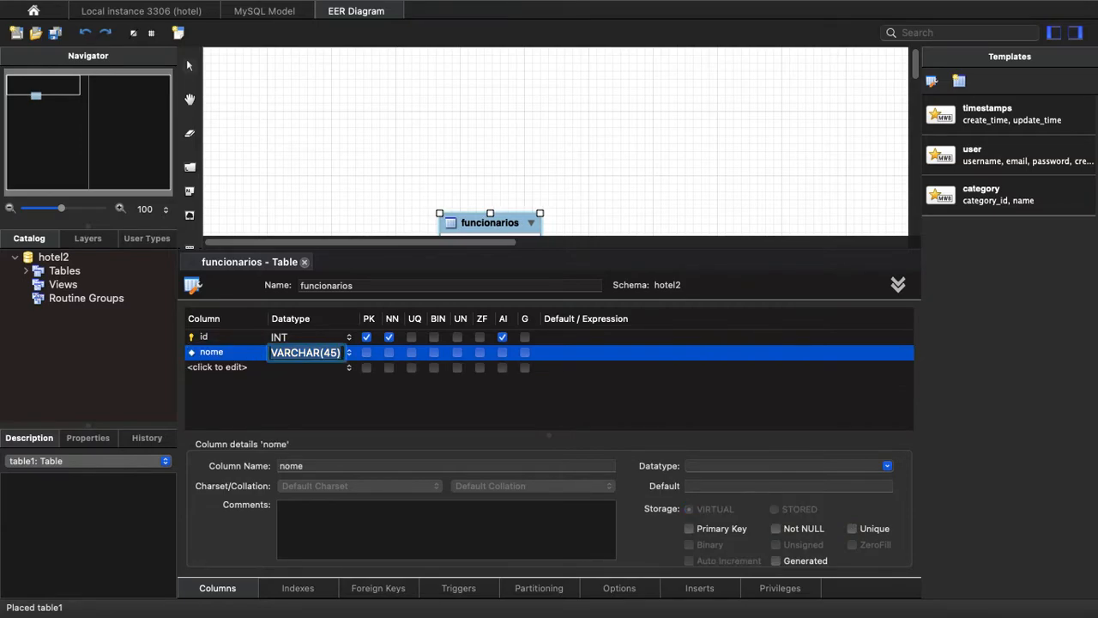
{"action": "left_click", "coordinate": [339, 354]}
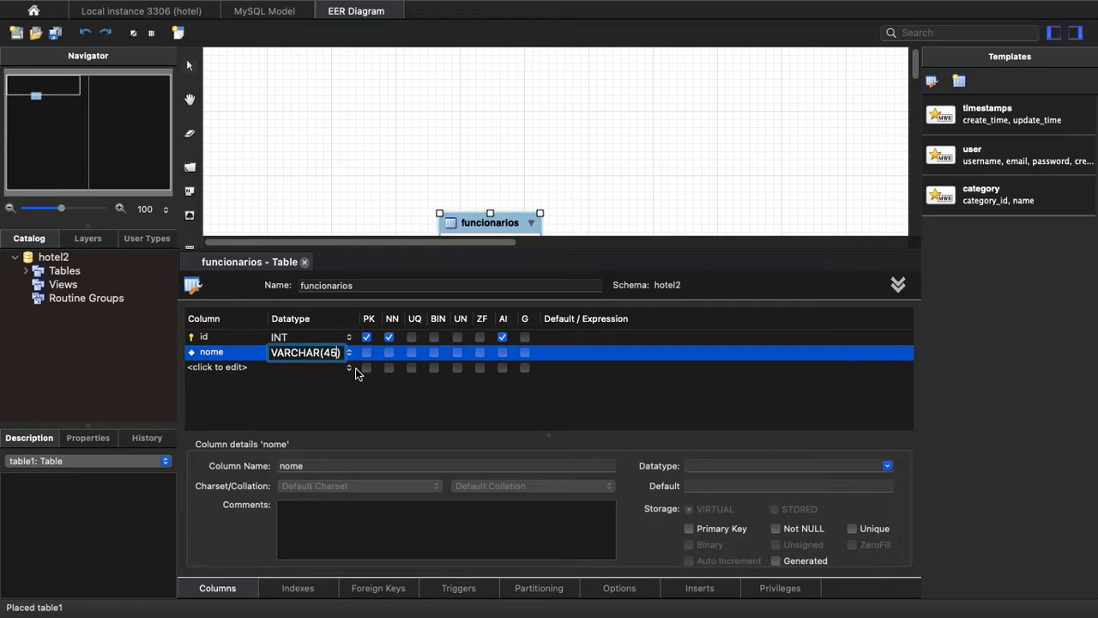
{"action": "key", "text": "BackSpace"}
{"action": "type", "text": "0"}
{"action": "key", "text": "Tab"}
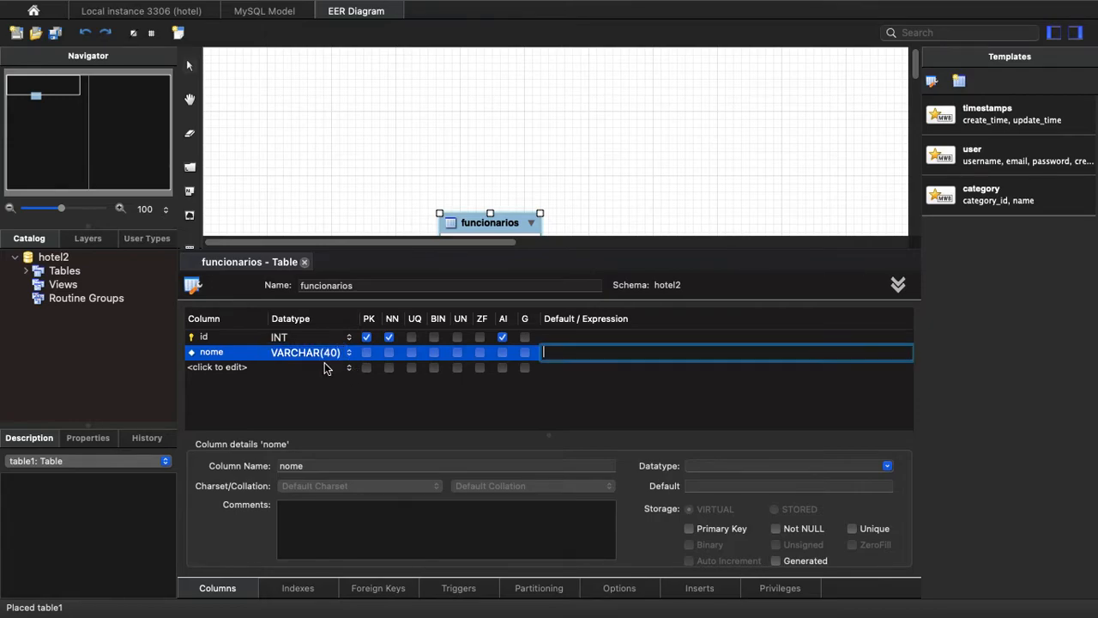
{"action": "left_click", "coordinate": [389, 352]}
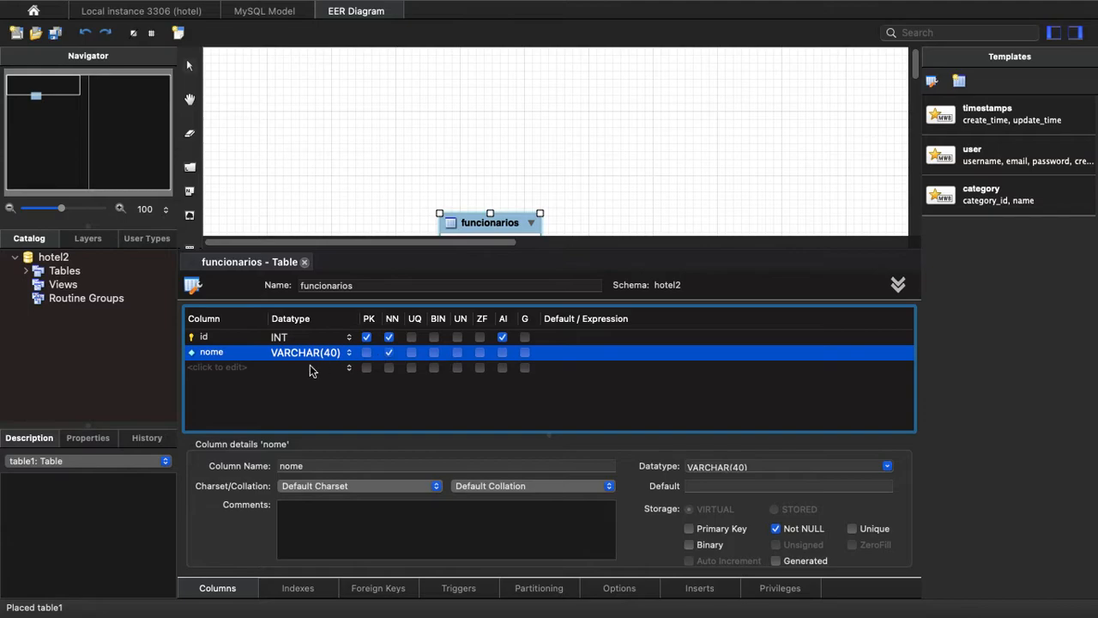
Add a column named sobrenome with datatype VARCHAR(60) and mark it as not null.
{"action": "double_click", "coordinate": [223, 367]}
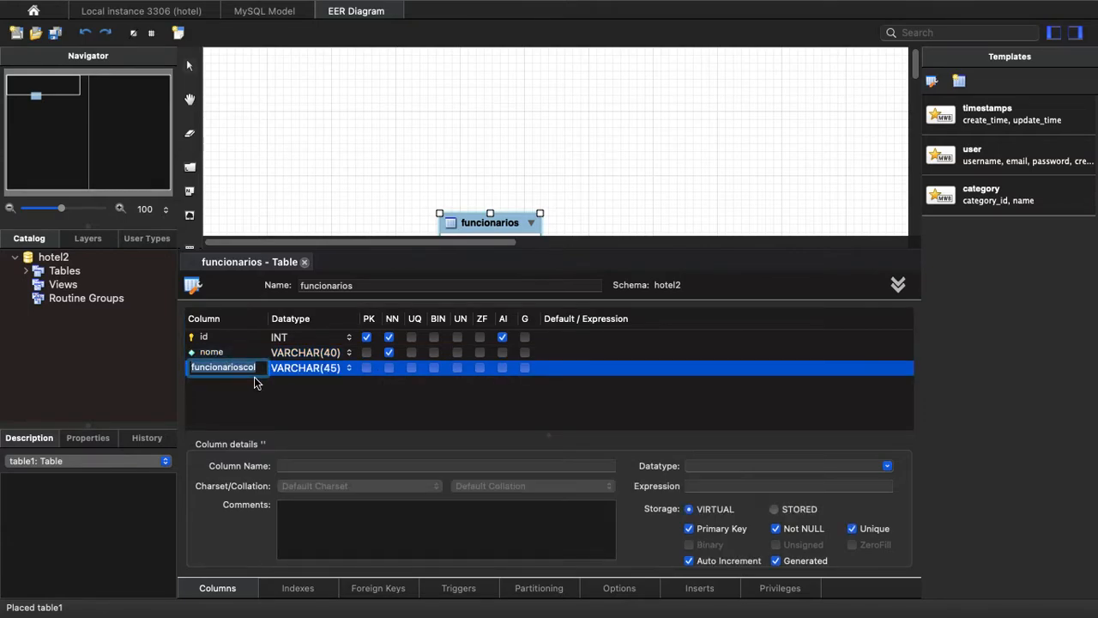
{"action": "type", "text": "sobrenome"}
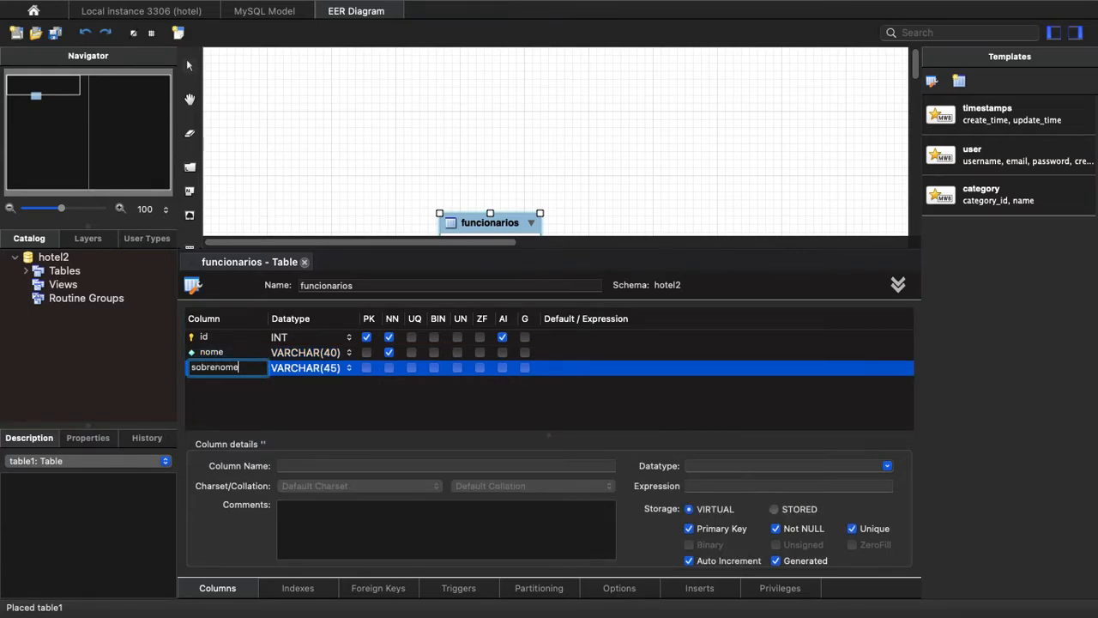
{"action": "key", "text": "Tab"}
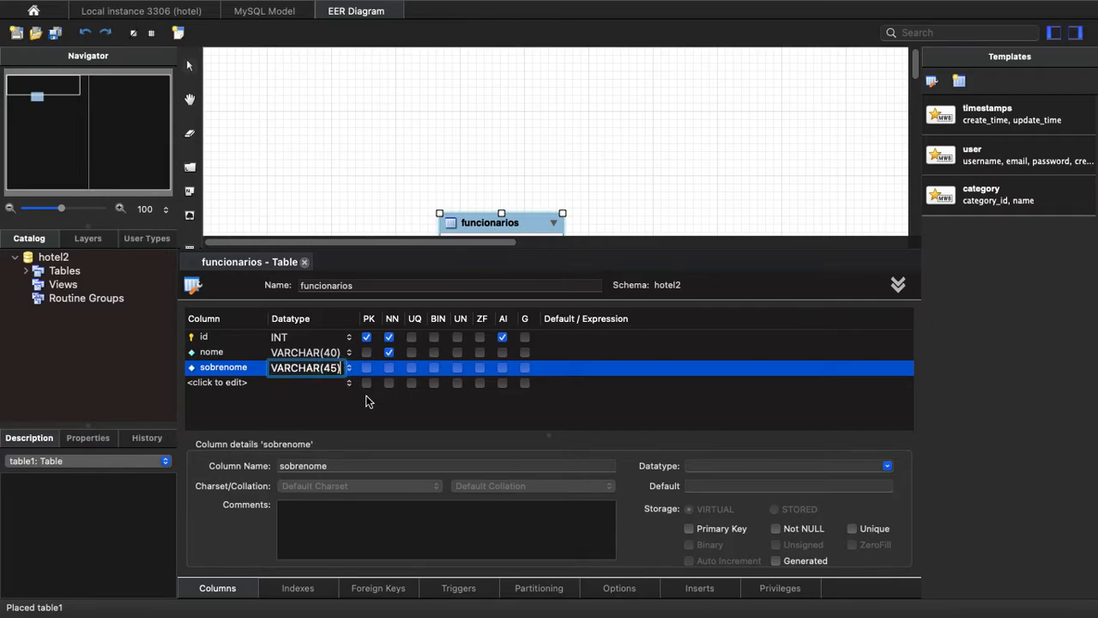
{"action": "key", "text": "Left"}
{"action": "key", "text": "BackSpace"}
{"action": "key", "text": "BackSpace"}
{"action": "type", "text": "60"}
{"action": "key", "text": "Return"}
{"action": "left_click", "coordinate": [390, 370]}
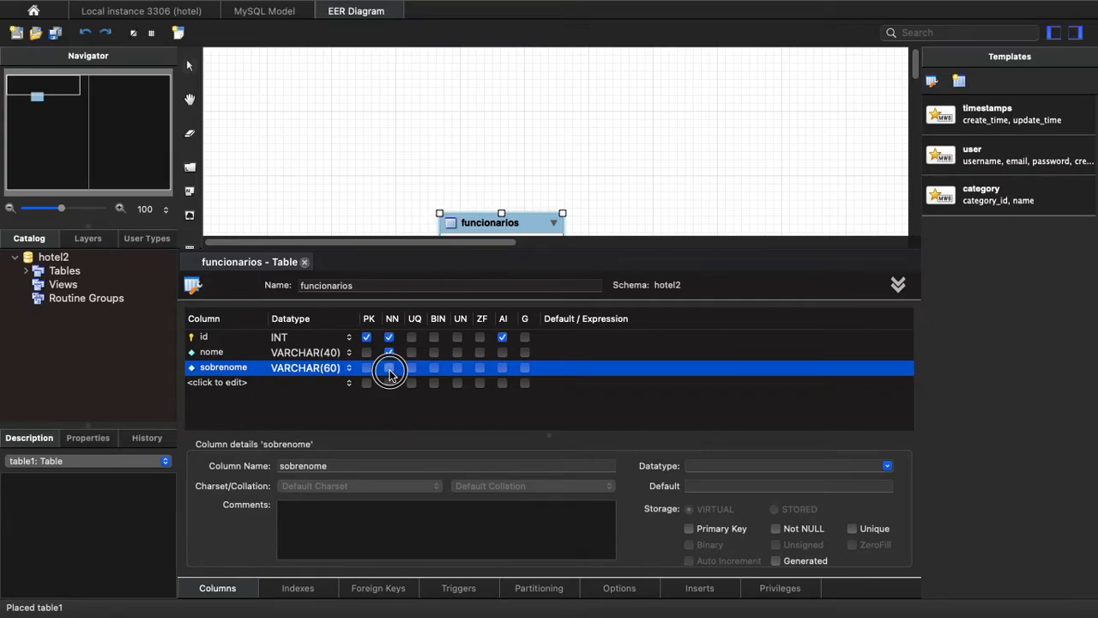
Add a column named cpf with datatype VARCHAR(14) to the funcionarios table and mark it as not null and unique.
{"action": "left_click", "coordinate": [208, 383]}
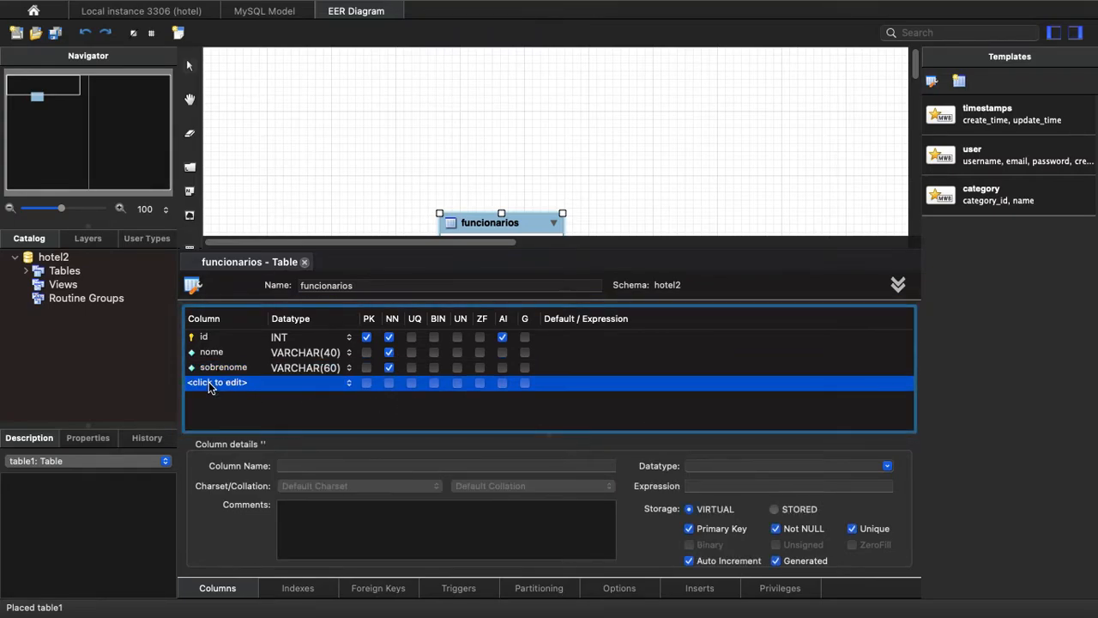
{"action": "left_click", "coordinate": [209, 383]}
{"action": "type", "text": "cpf"}
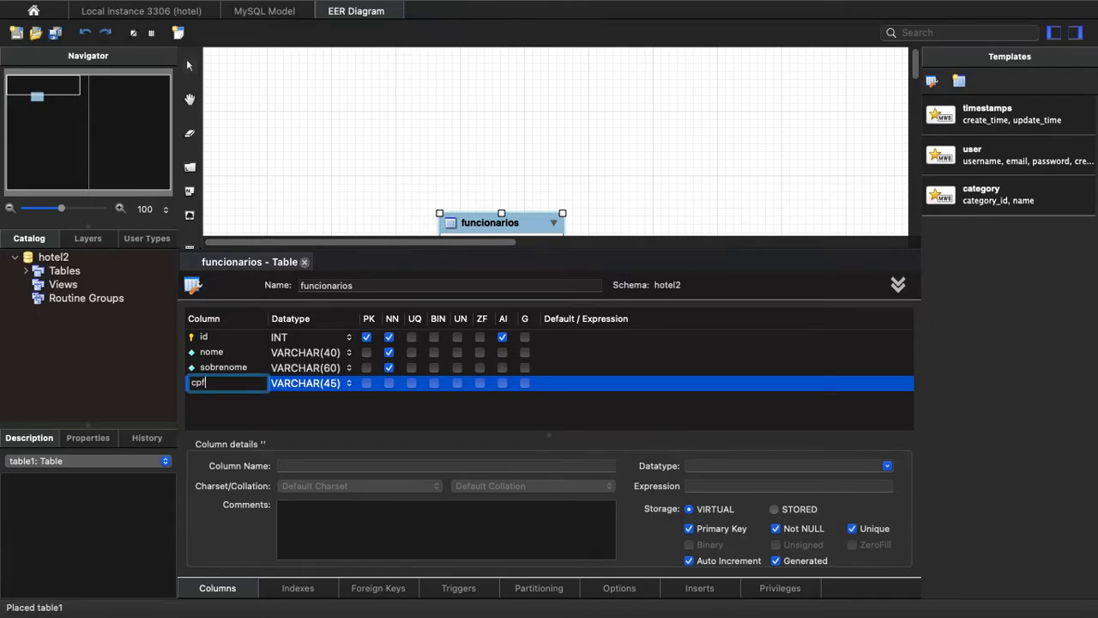
{"action": "key", "text": "Tab"}
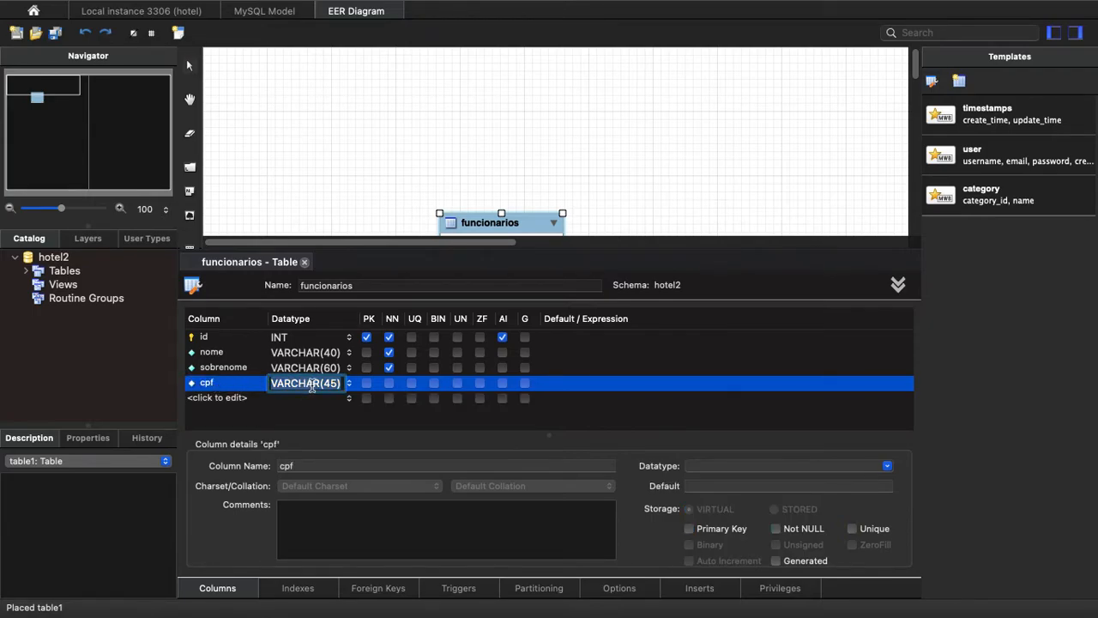
{"action": "left_click", "coordinate": [339, 384]}
{"action": "key", "text": "BackSpace"}
{"action": "key", "text": "BackSpace"}
{"action": "type", "text": "14"}
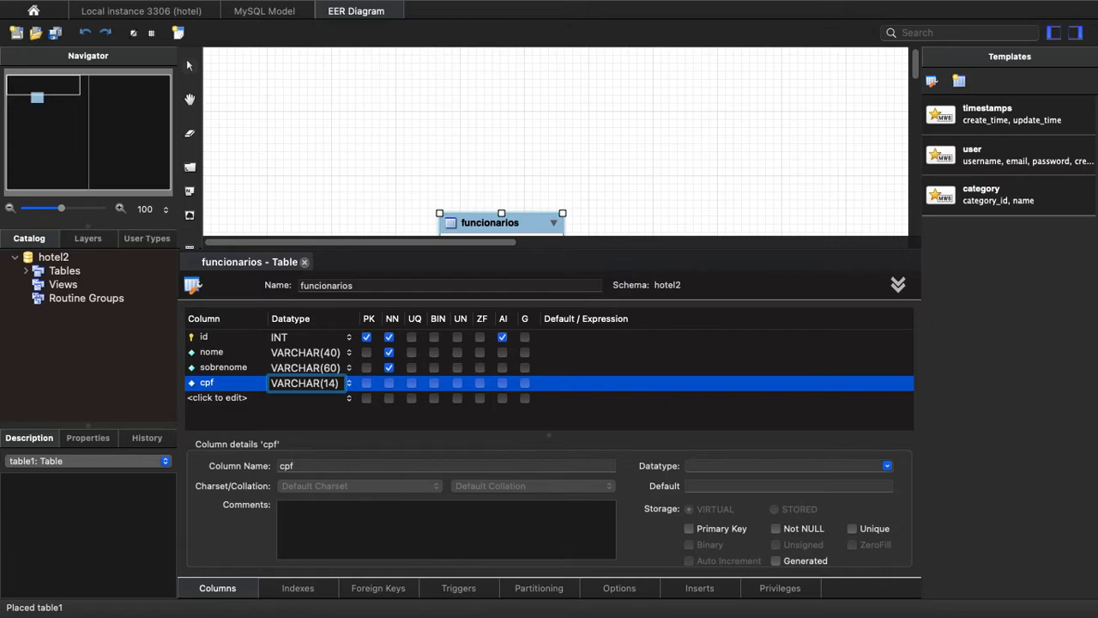
{"action": "left_click", "coordinate": [391, 382]}
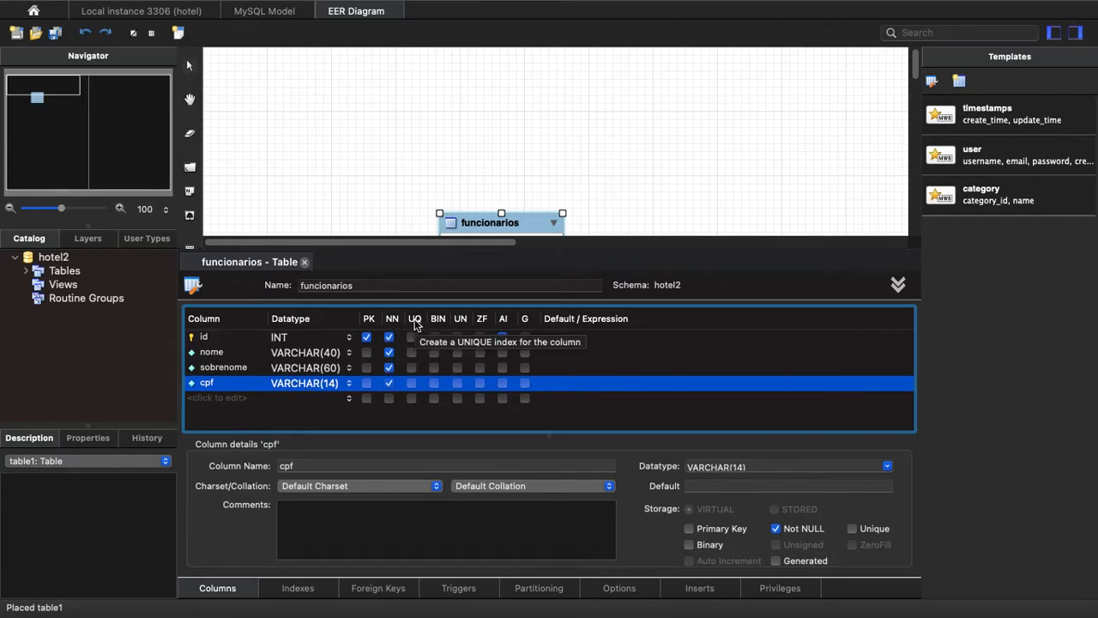
{"action": "left_click", "coordinate": [413, 387]}
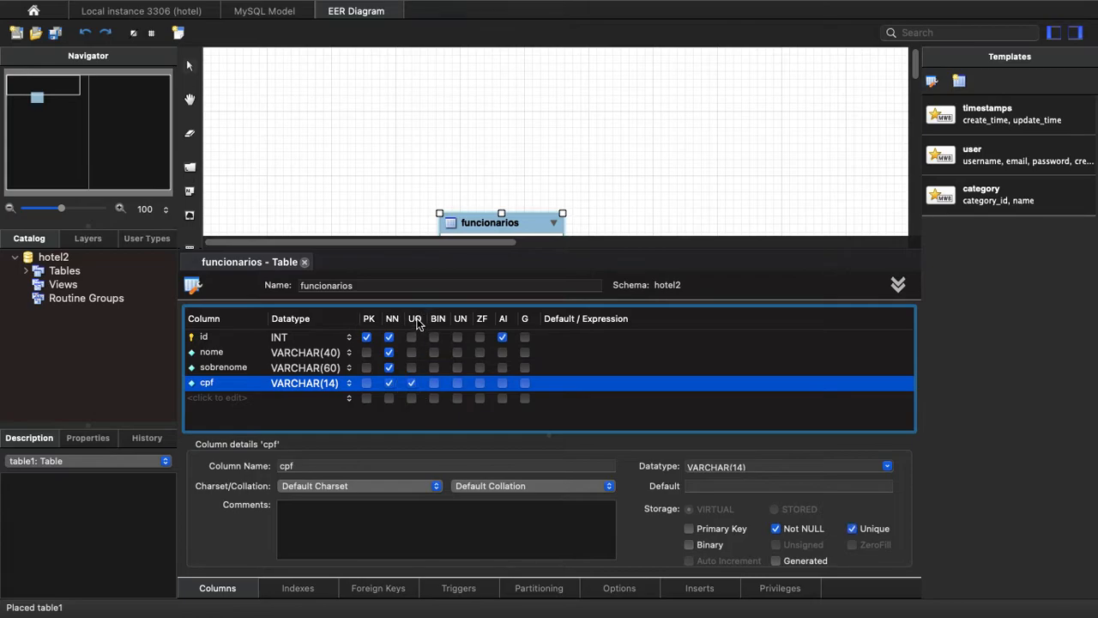
Add a column named rg with datatype VARCHAR(20), leave its constraints unset, and close the funcionarios table editor.
{"action": "left_click", "coordinate": [206, 399]}
{"action": "left_click", "coordinate": [206, 398]}
{"action": "type", "text": "rg"}
{"action": "key", "text": "Tab"}
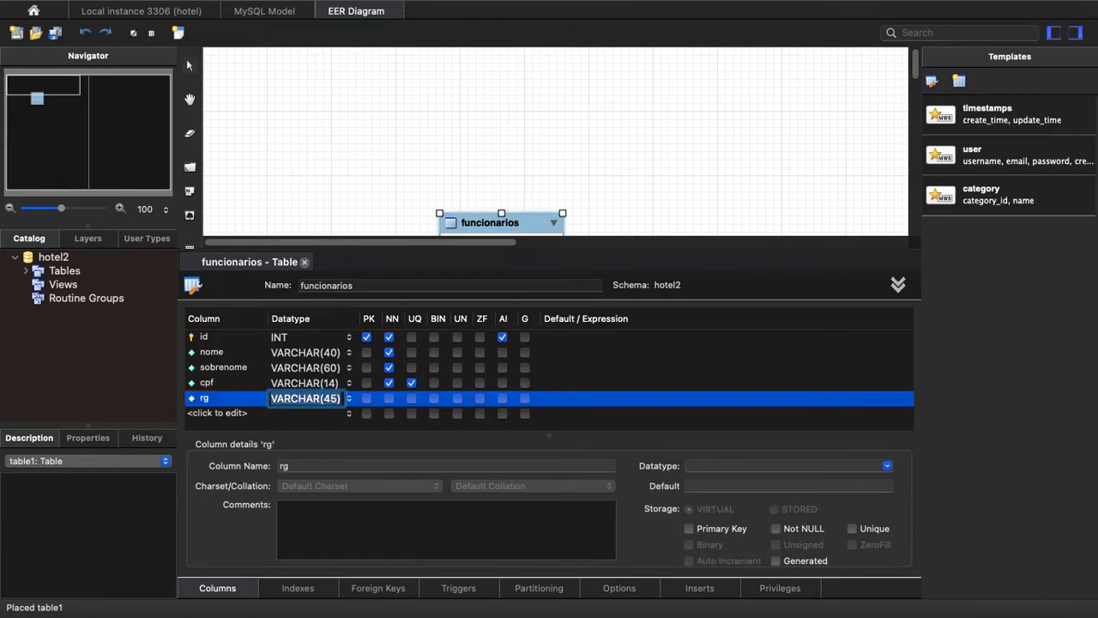
{"action": "left_click", "coordinate": [338, 399]}
{"action": "key", "text": "BackSpace"}
{"action": "key", "text": "BackSpace"}
{"action": "type", "text": "20"}
{"action": "key", "text": "Tab"}
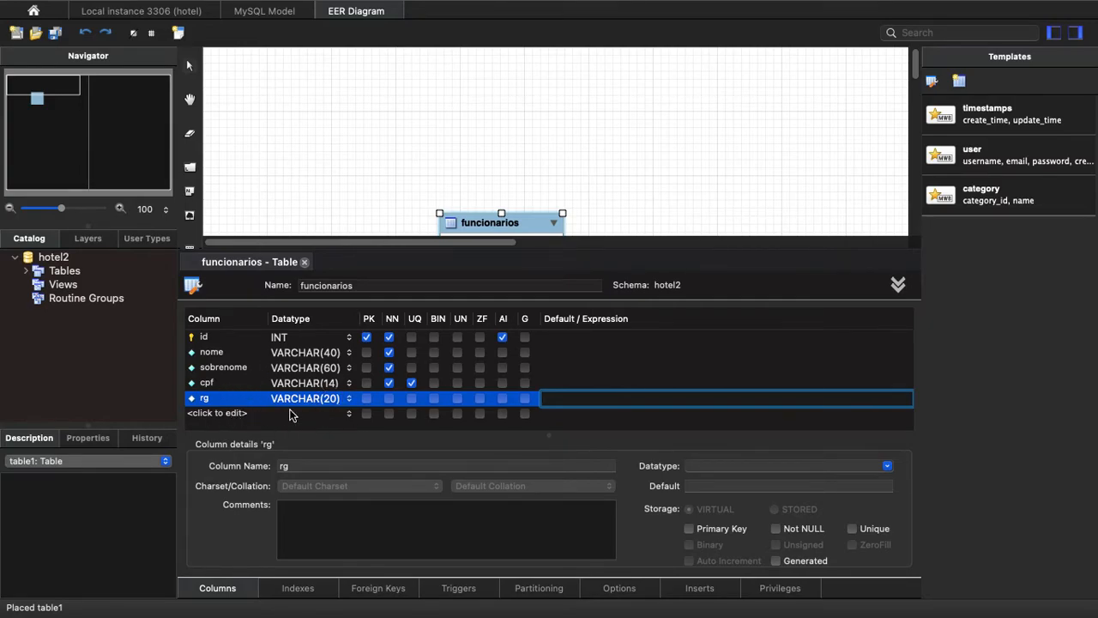
{"action": "left_click", "coordinate": [305, 262]}
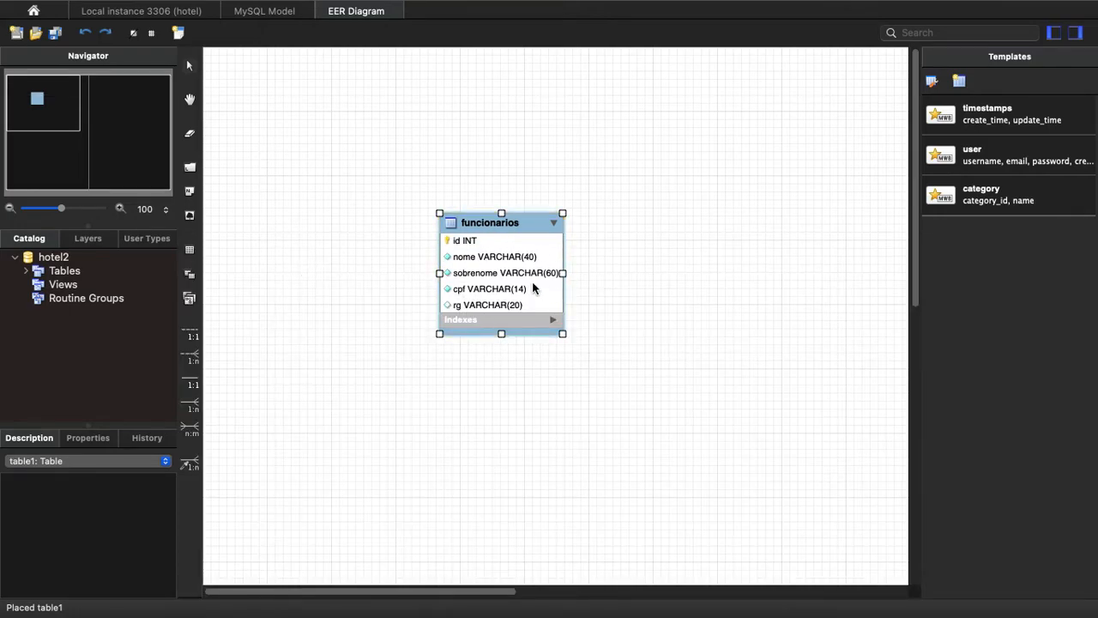
Move the funcionarios table up and to the left, and place a new table on the diagram to its right.
{"action": "left_click_drag", "start_coordinate": [528, 227], "coordinate": [385, 164]}
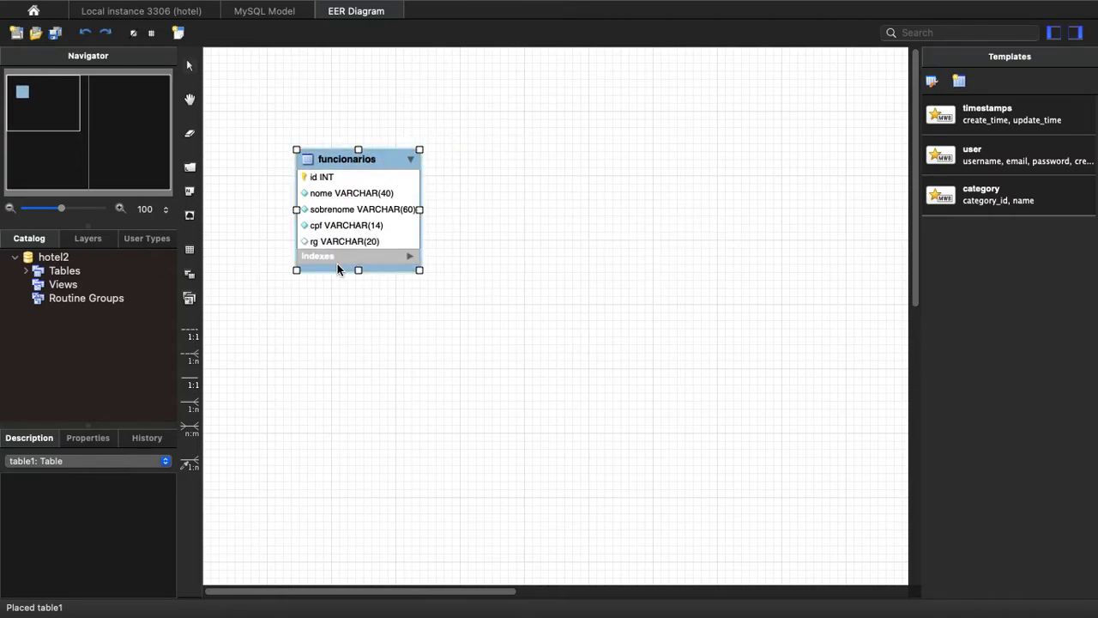
{"action": "left_click", "coordinate": [189, 249]}
{"action": "left_click", "coordinate": [575, 216]}
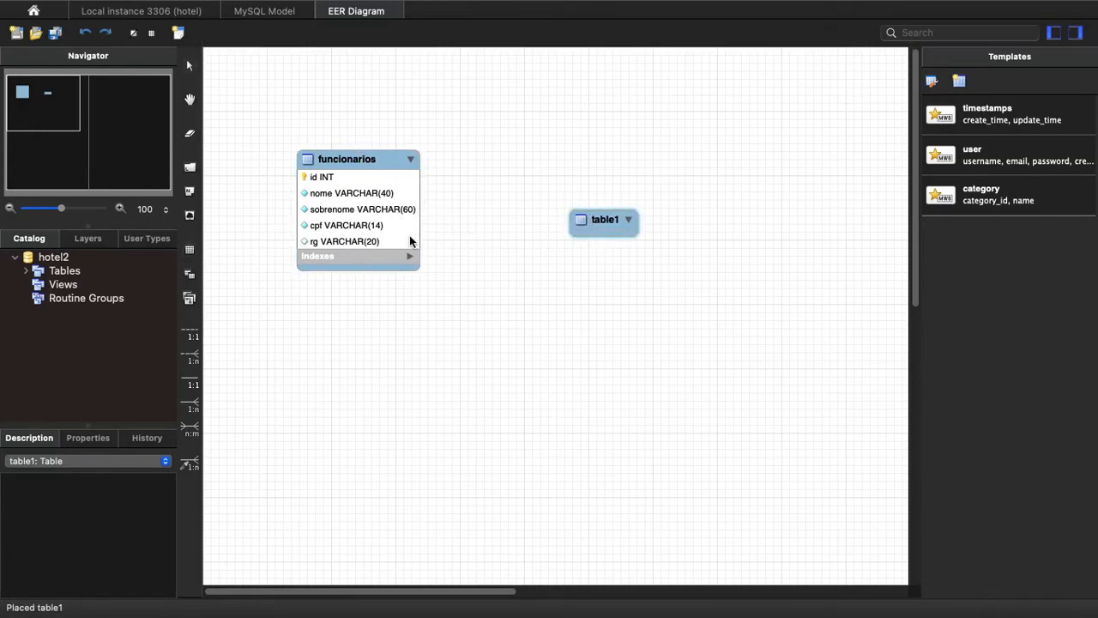
Try to connect funcionarios and table1 with a non-identifying one-to-many relationship.
{"action": "left_click", "coordinate": [362, 160]}
{"action": "left_click", "coordinate": [194, 362]}
{"action": "left_click", "coordinate": [409, 239]}
{"action": "left_click", "coordinate": [584, 224]}
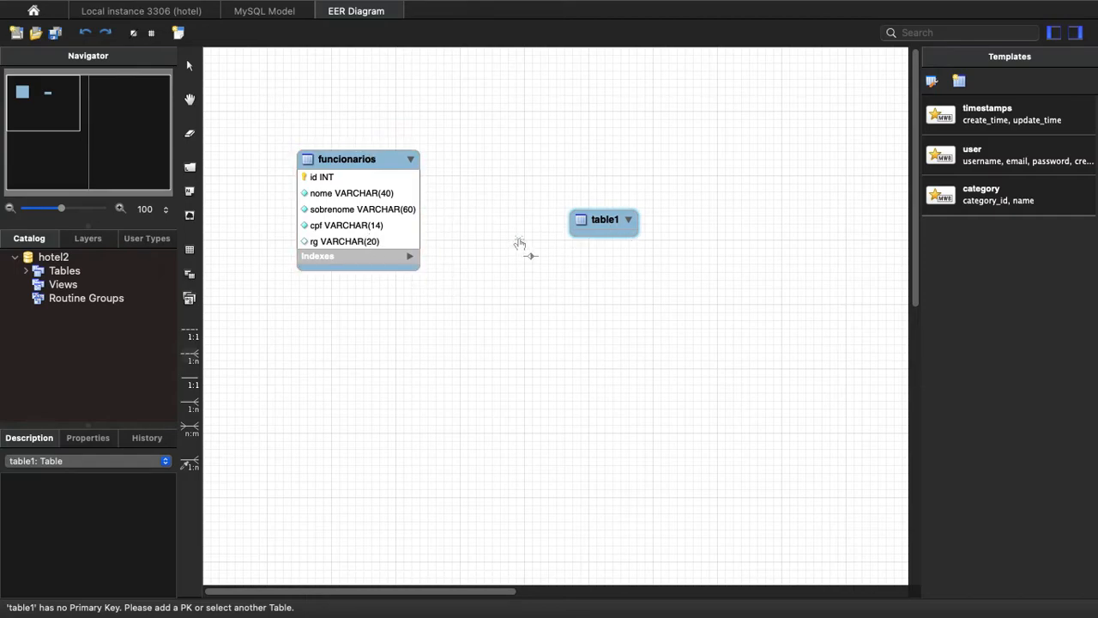
Delete table1 from the diagram.
{"action": "left_click", "coordinate": [590, 233]}
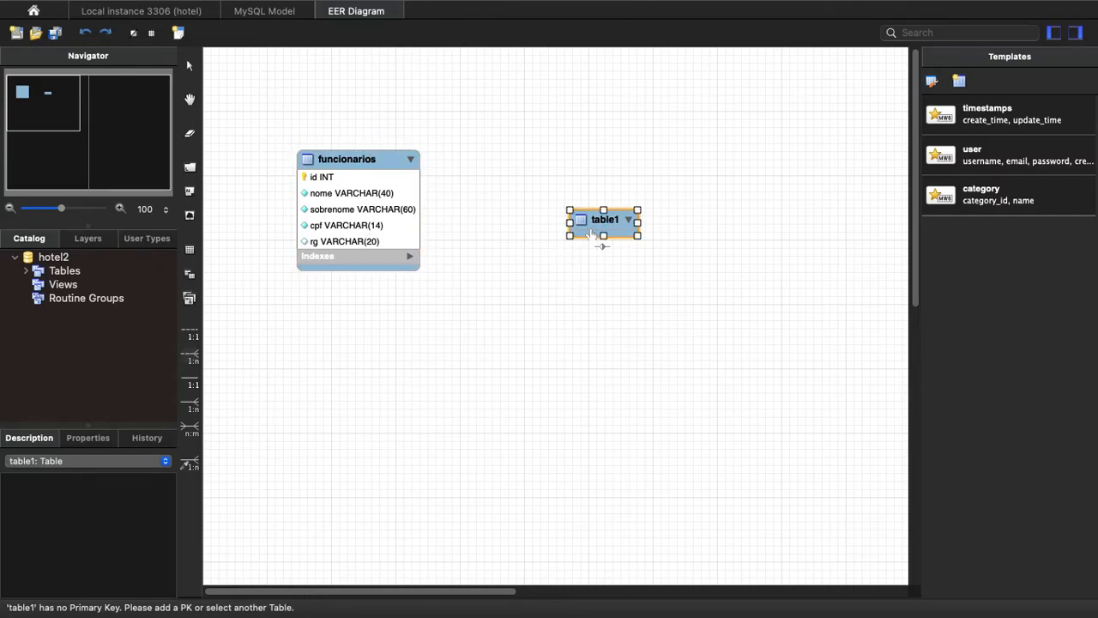
{"action": "right_click", "coordinate": [583, 231]}
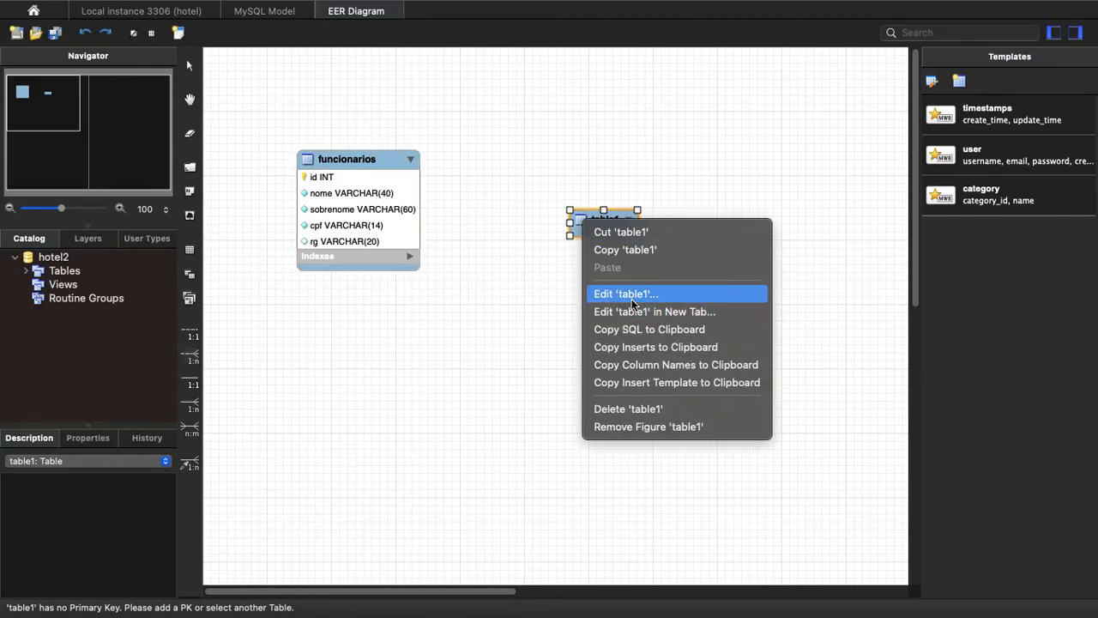
{"action": "left_click", "coordinate": [646, 411]}
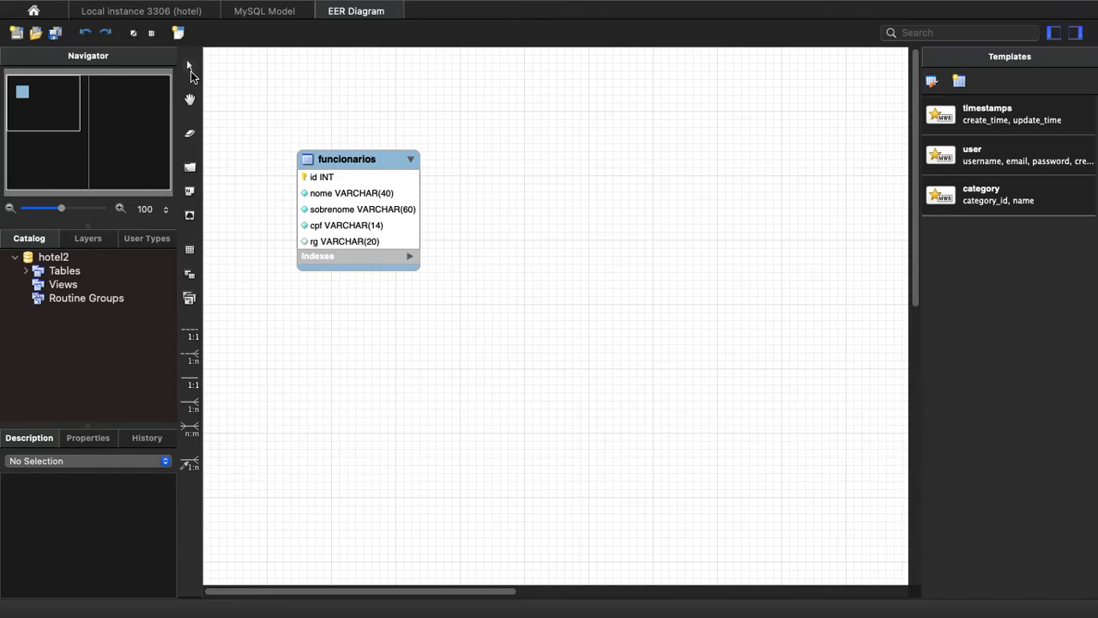
Move the funcionarios table nearer the middle of the diagram, then check the model overview and return to the diagram.
{"action": "left_click_drag", "start_coordinate": [345, 160], "coordinate": [498, 196]}
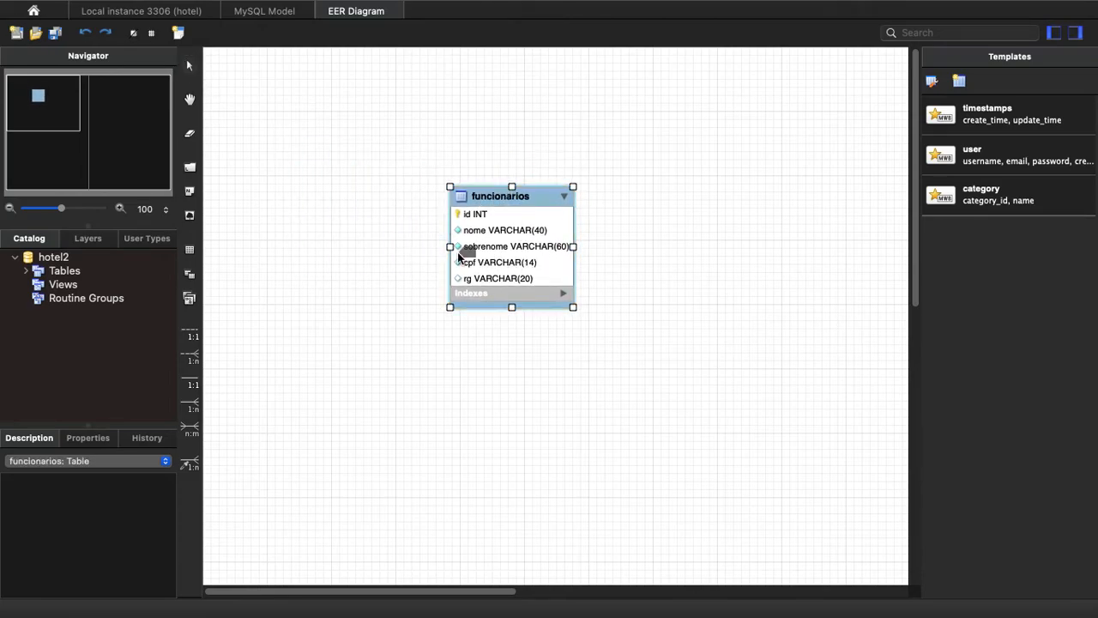
{"action": "left_click", "coordinate": [276, 12]}
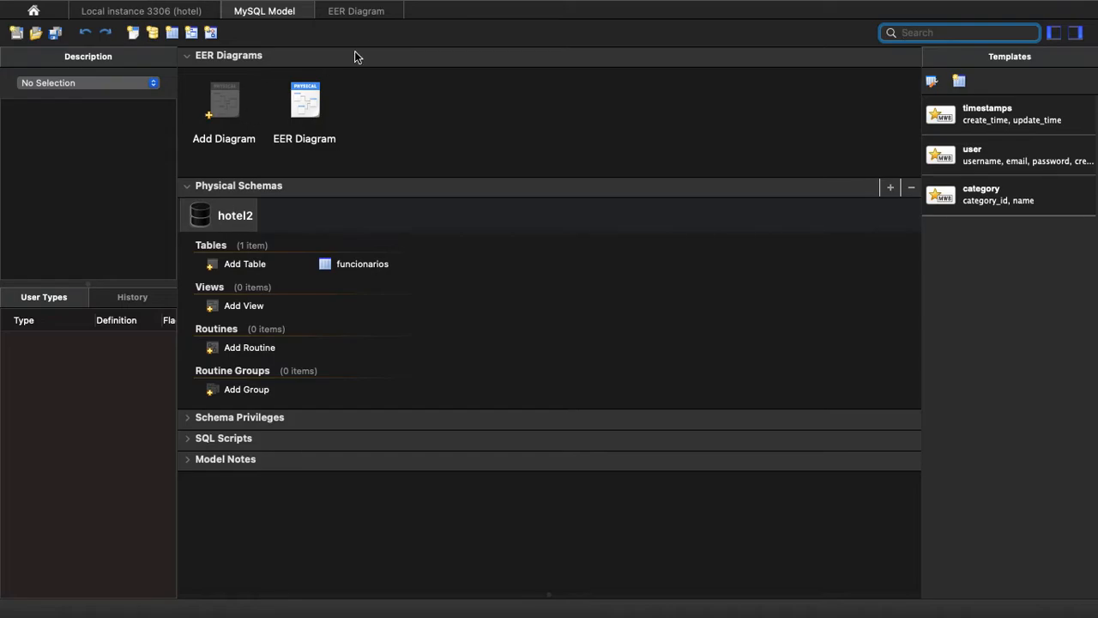
{"action": "left_click", "coordinate": [357, 12]}
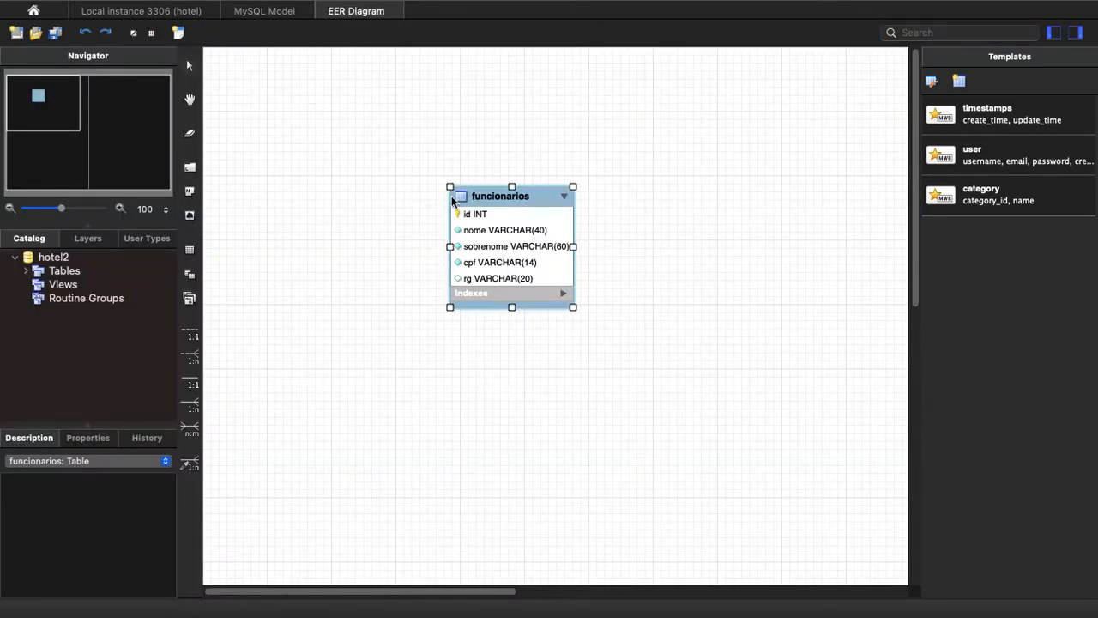
Start exporting the model with Forward Engineer SQL CREATE Script.
{"action": "mouse_move", "coordinate": [215, 5]}
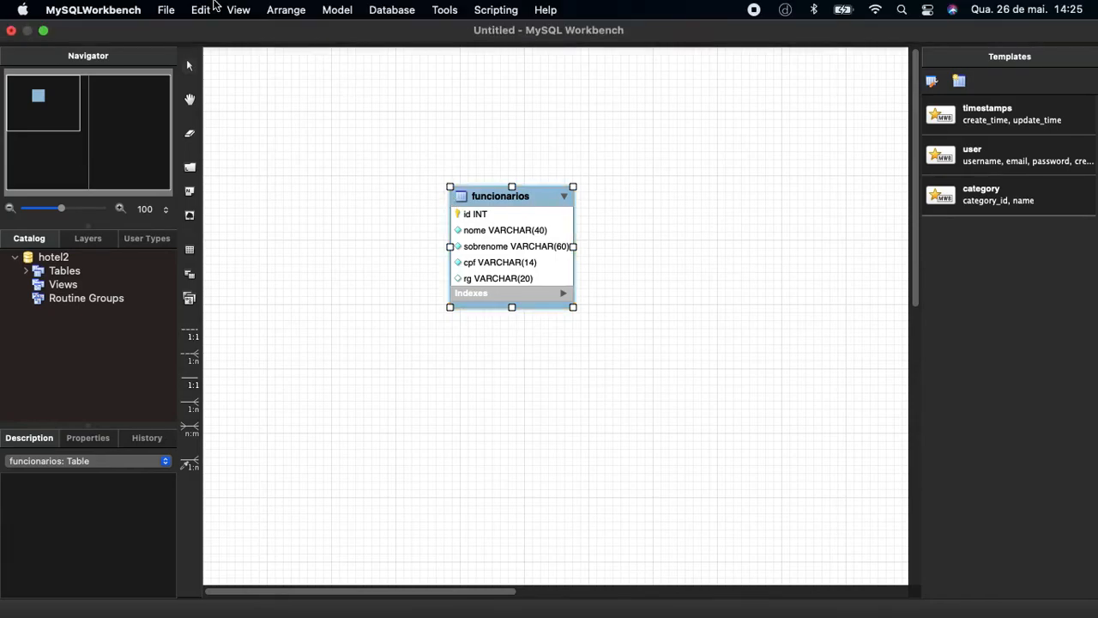
{"action": "left_click", "coordinate": [166, 12]}
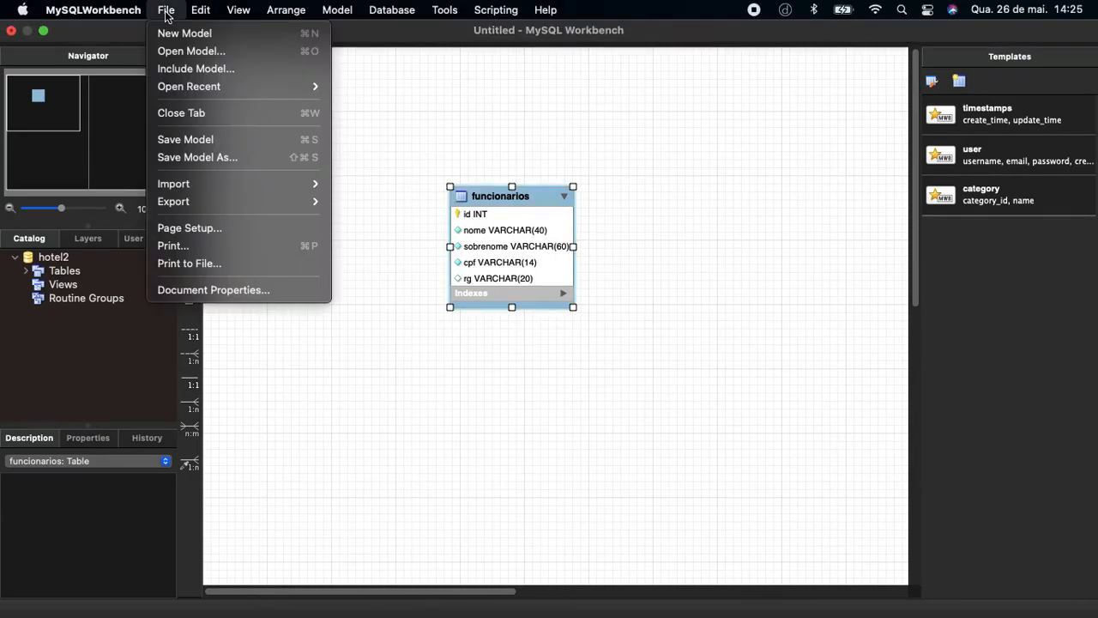
{"action": "mouse_move", "coordinate": [212, 89]}
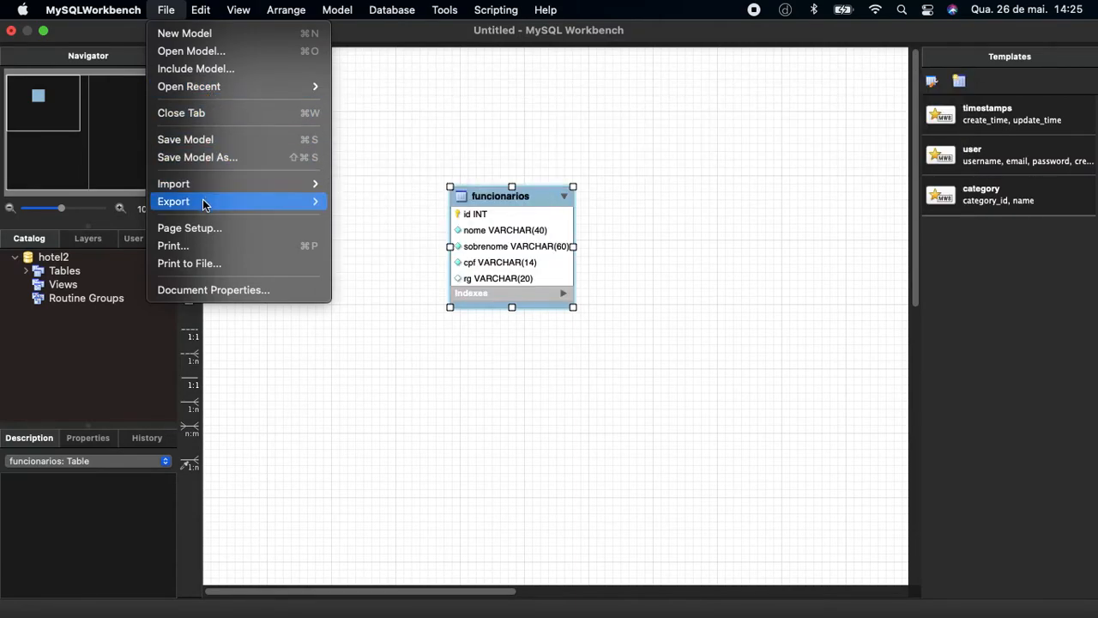
{"action": "mouse_move", "coordinate": [204, 204]}
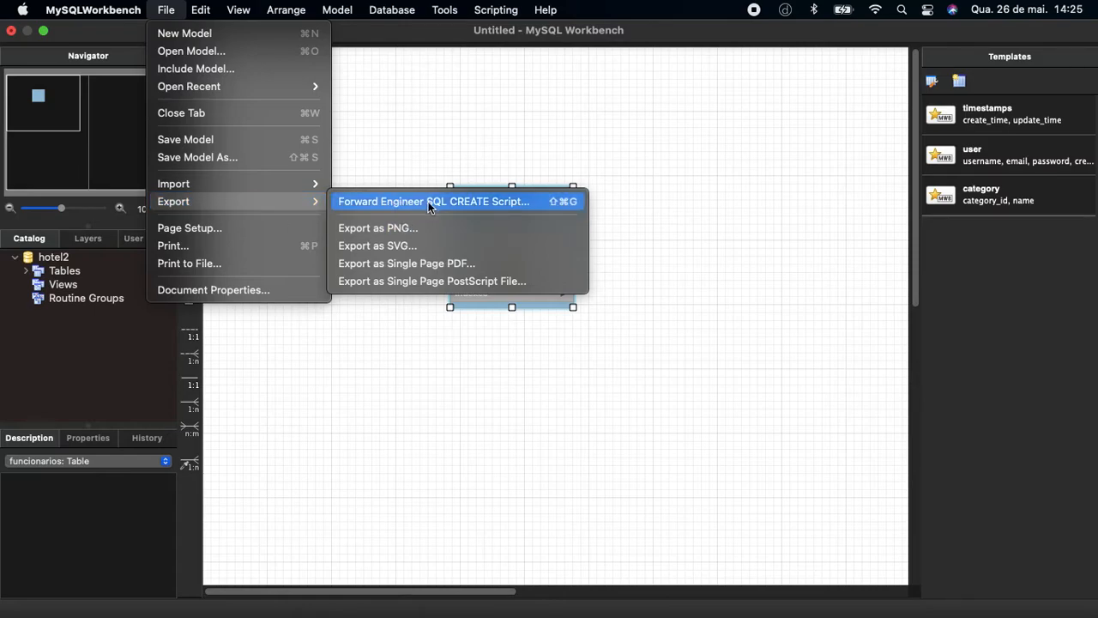
{"action": "left_click", "coordinate": [459, 213]}
{"action": "left_click", "coordinate": [442, 203]}
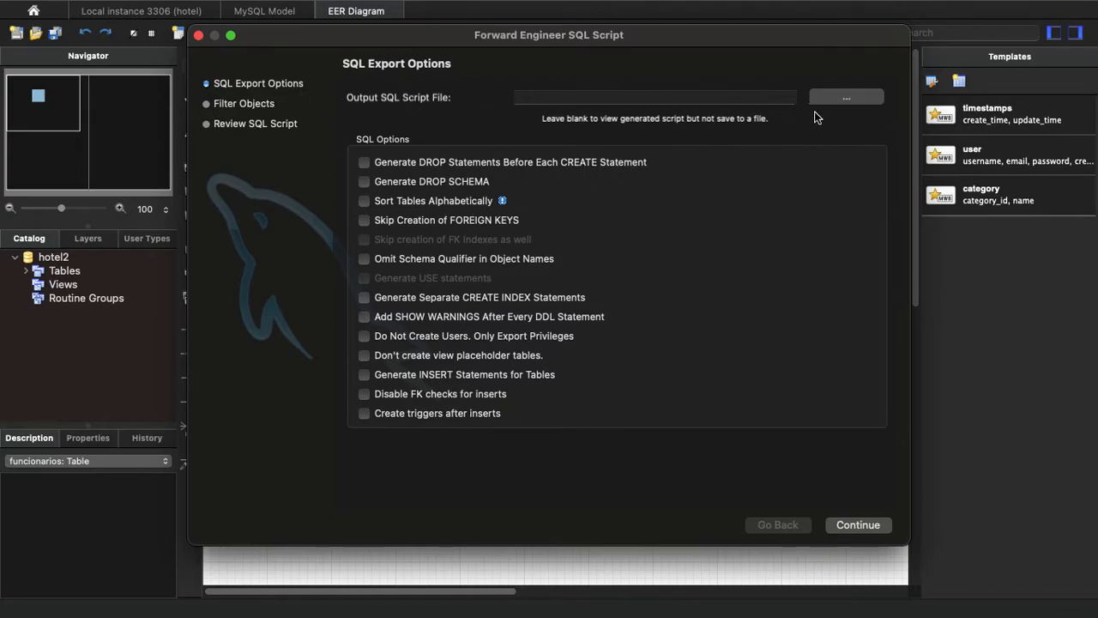
Set the output script file to hotel2.sql on the Desktop and continue to the object filter with all SQL options unchecked.
{"action": "left_click", "coordinate": [845, 98]}
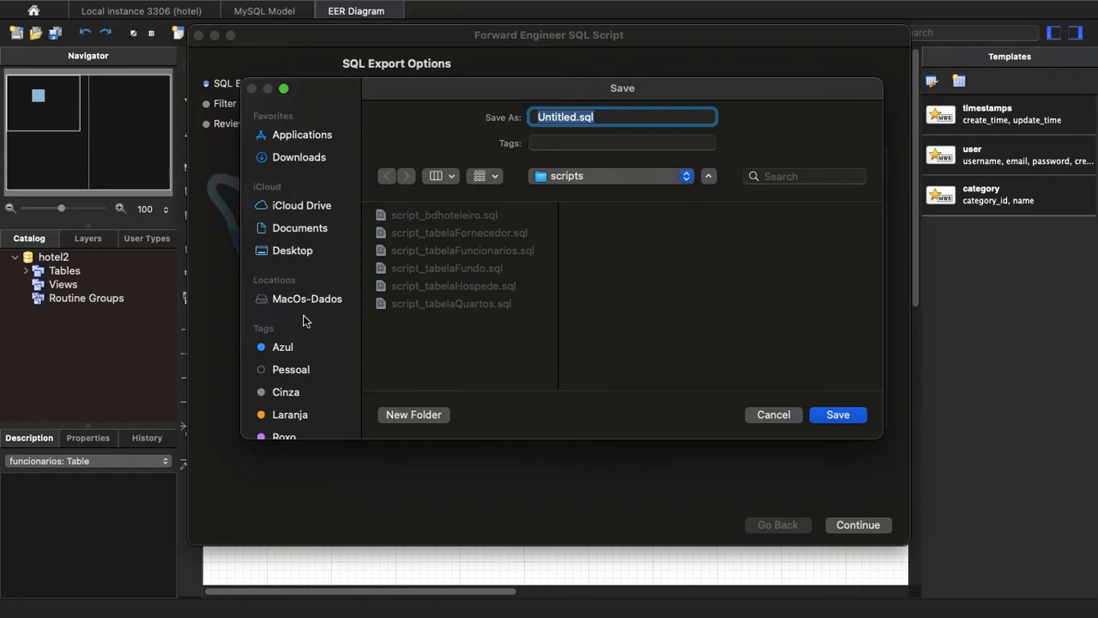
{"action": "scroll", "coordinate": [300, 276], "scroll_direction": "down", "scroll_amount": 2}
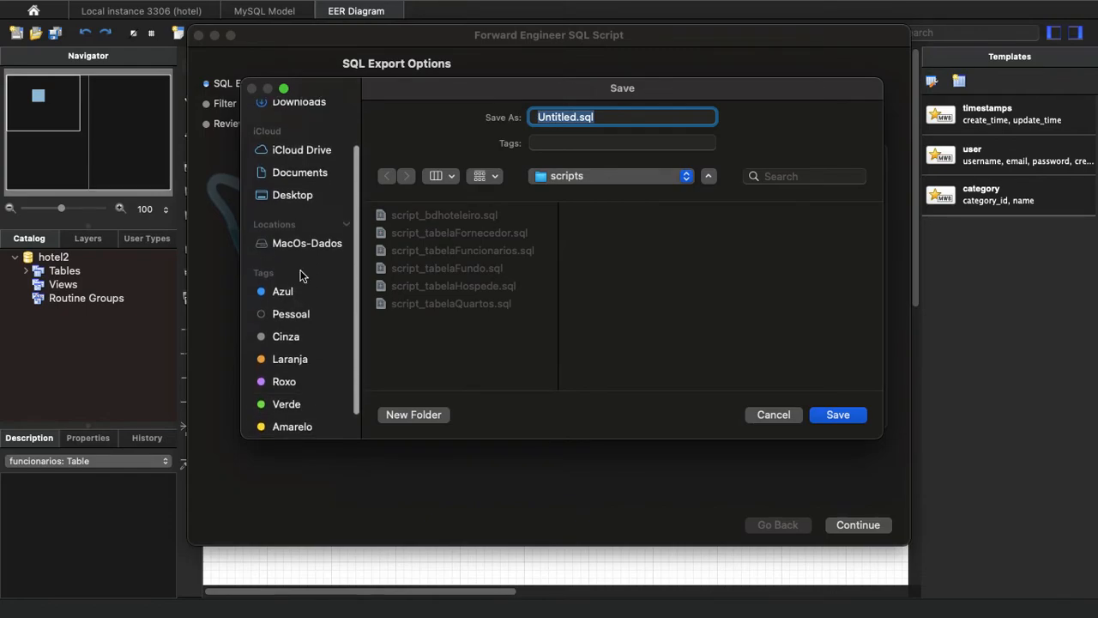
{"action": "left_click", "coordinate": [305, 195]}
{"action": "left_click_drag", "start_coordinate": [590, 117], "coordinate": [498, 120]}
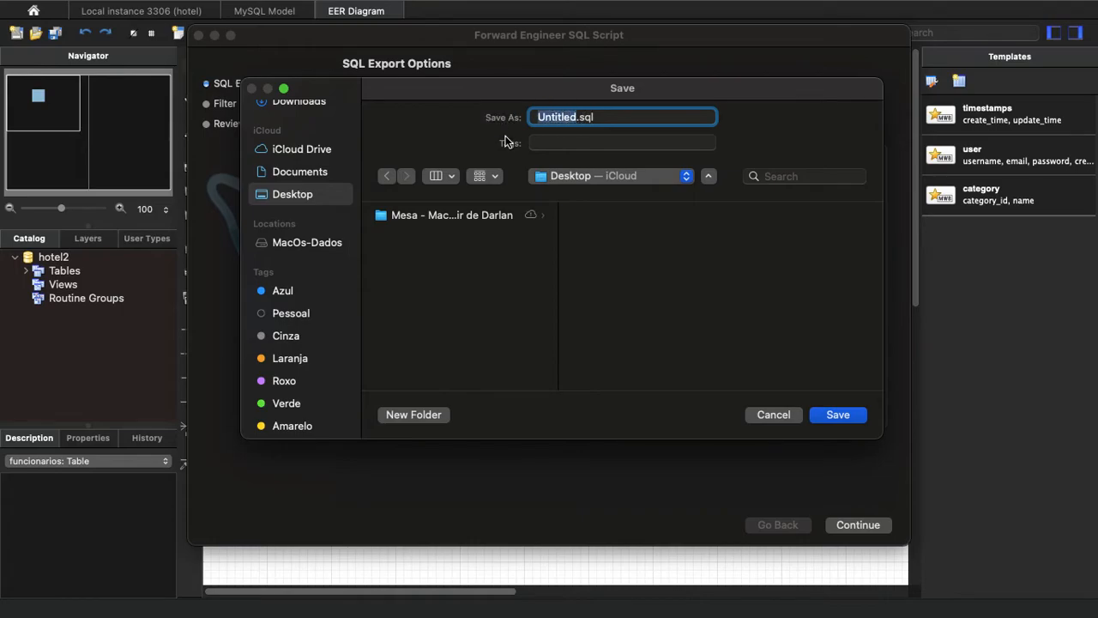
{"action": "type", "text": "hotel2"}
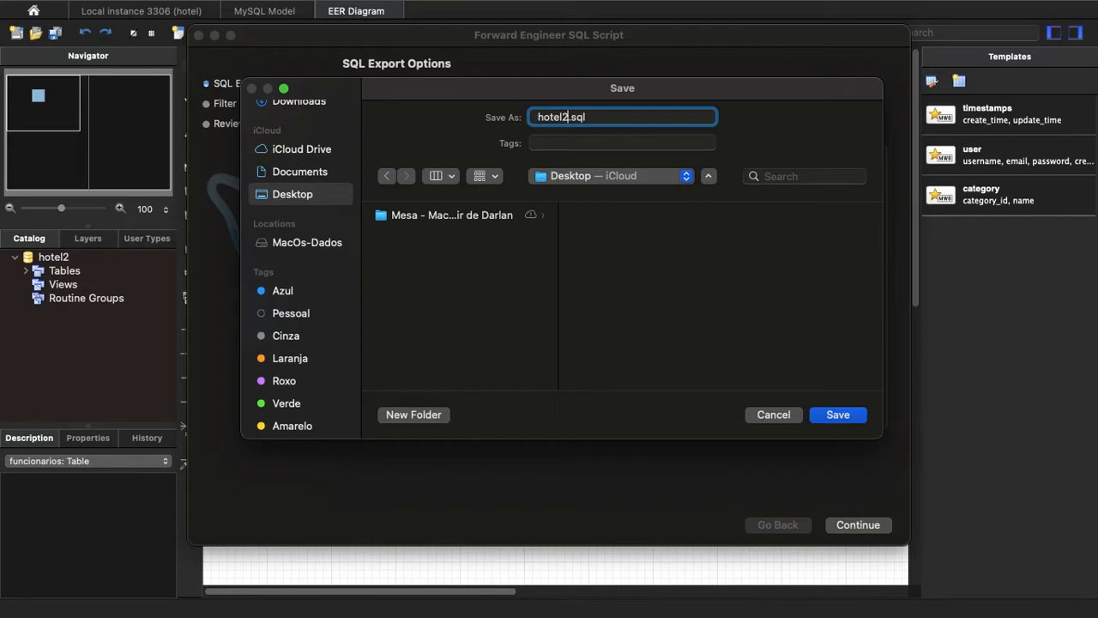
{"action": "left_click", "coordinate": [831, 415]}
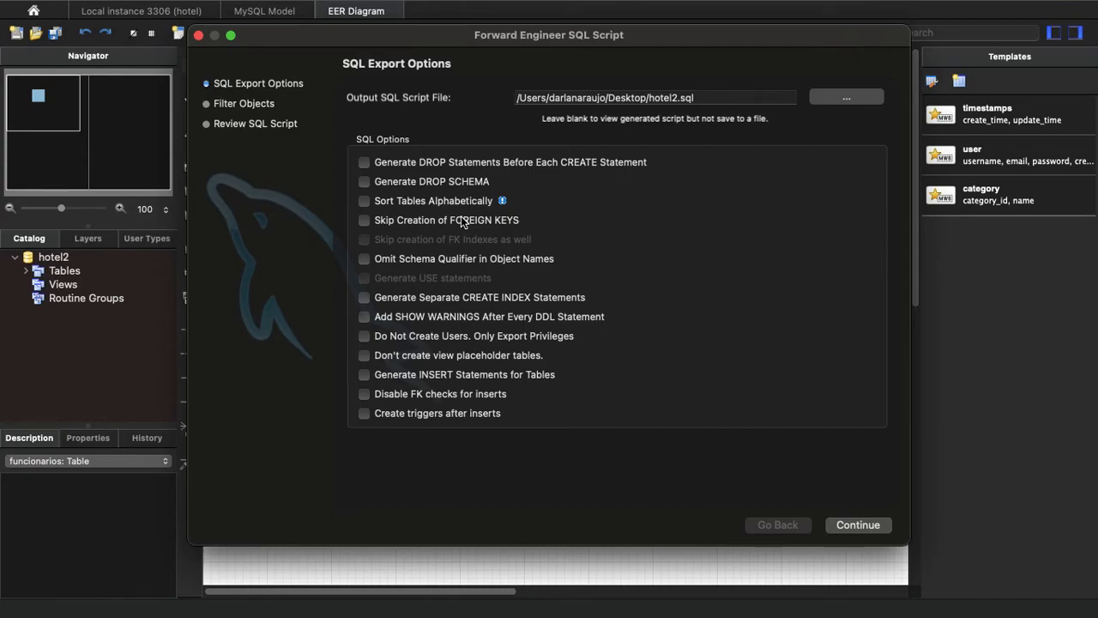
{"action": "left_click", "coordinate": [851, 524]}
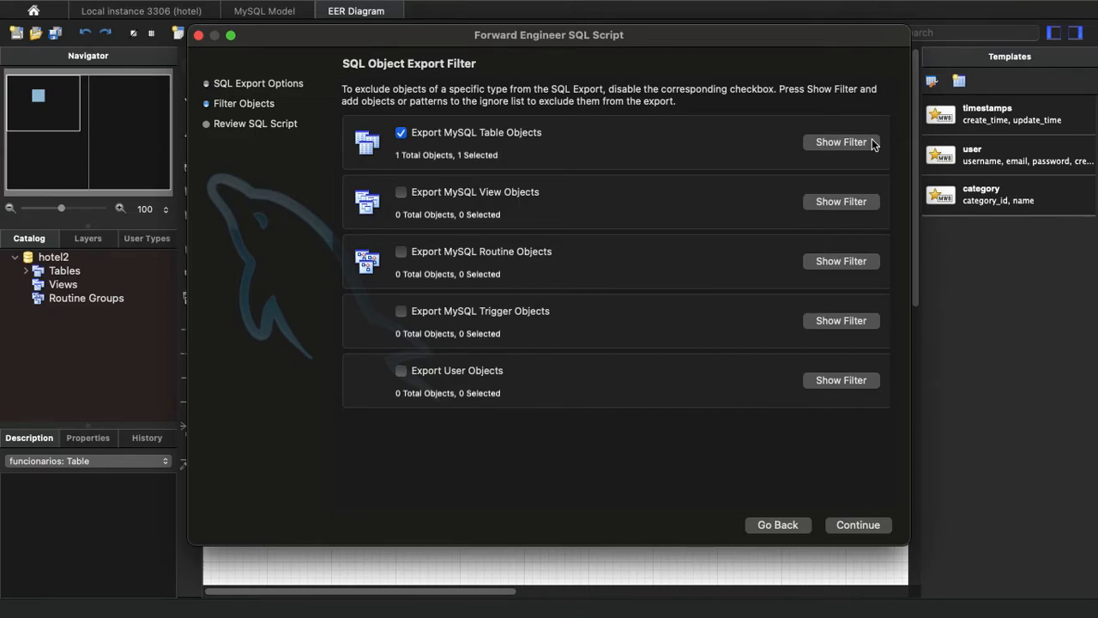
Show the table objects filter, exclude hotel2.funcionarios from the export, include it again, and hide the filter.
{"action": "left_click", "coordinate": [836, 147]}
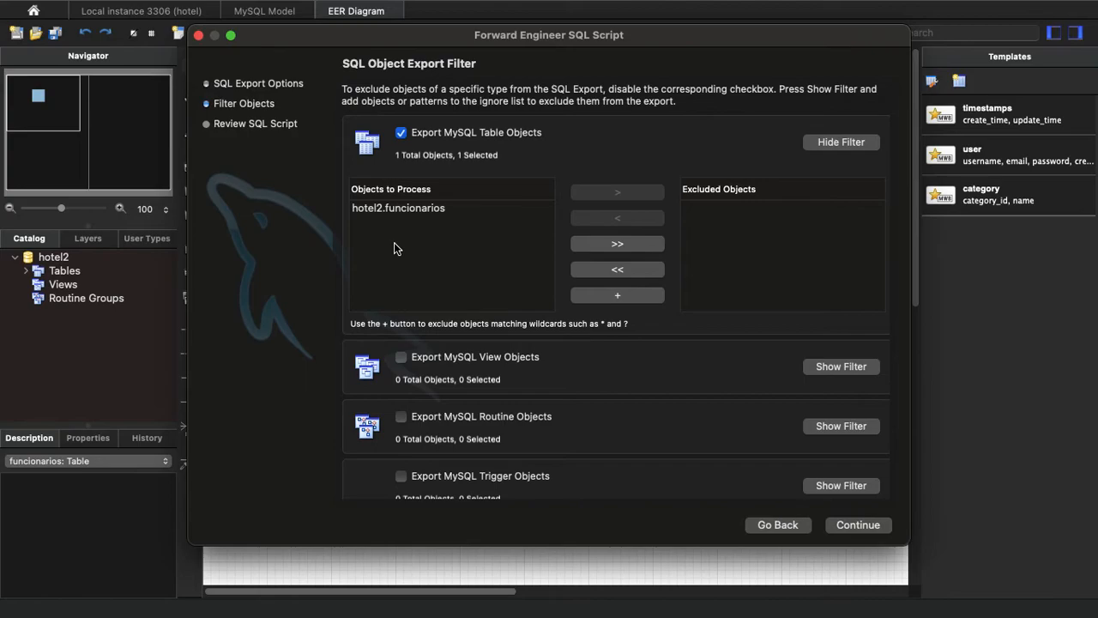
{"action": "left_click", "coordinate": [424, 207]}
{"action": "left_click", "coordinate": [614, 198]}
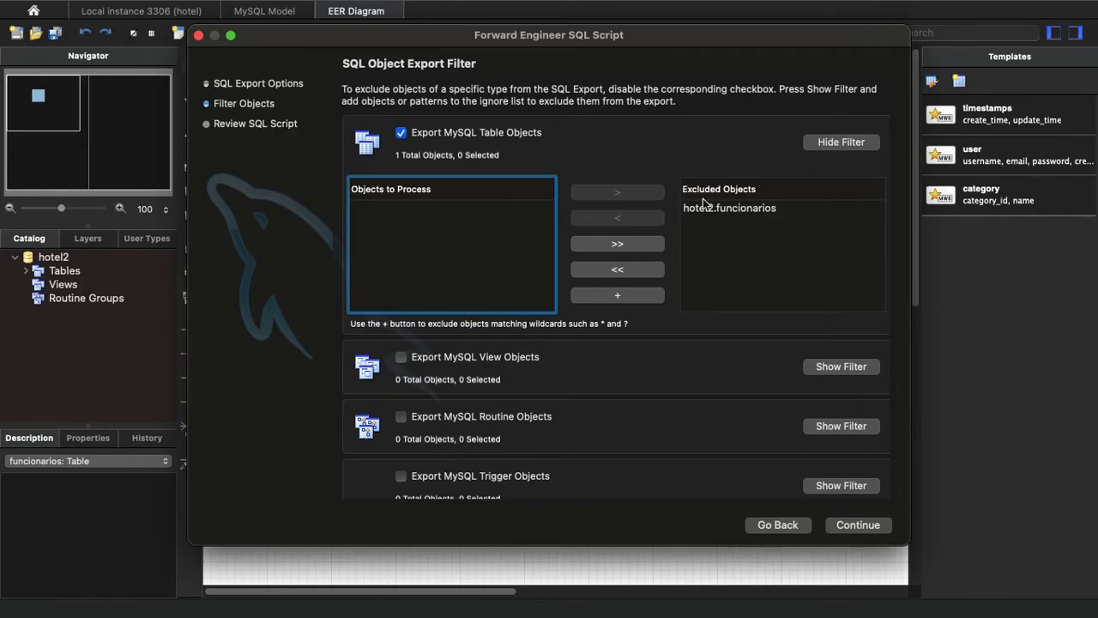
{"action": "left_click", "coordinate": [737, 215]}
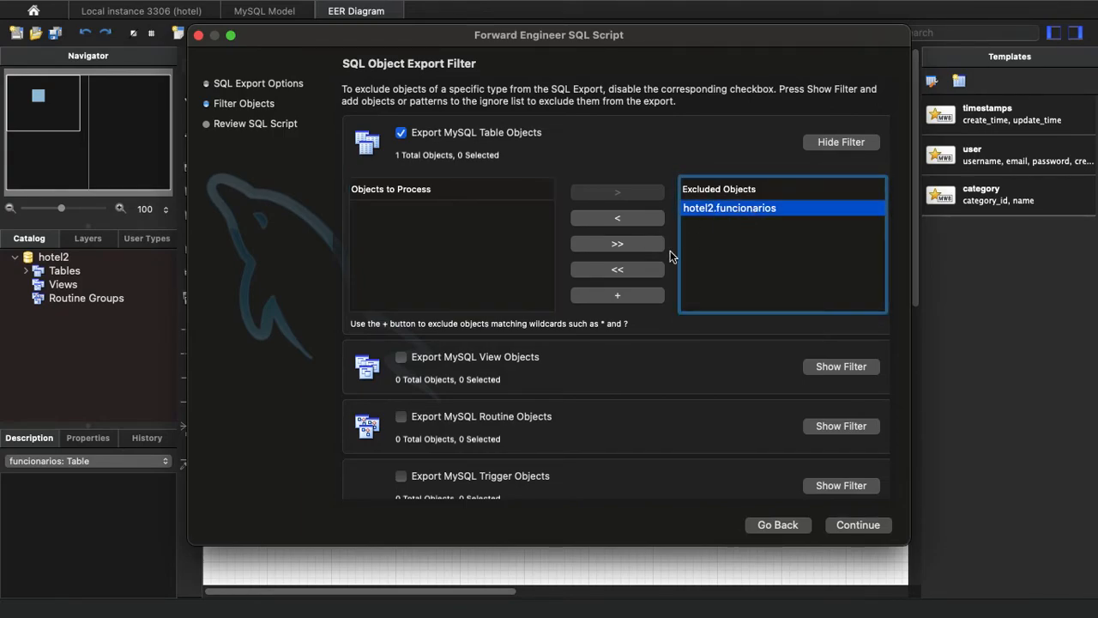
{"action": "left_click", "coordinate": [595, 222]}
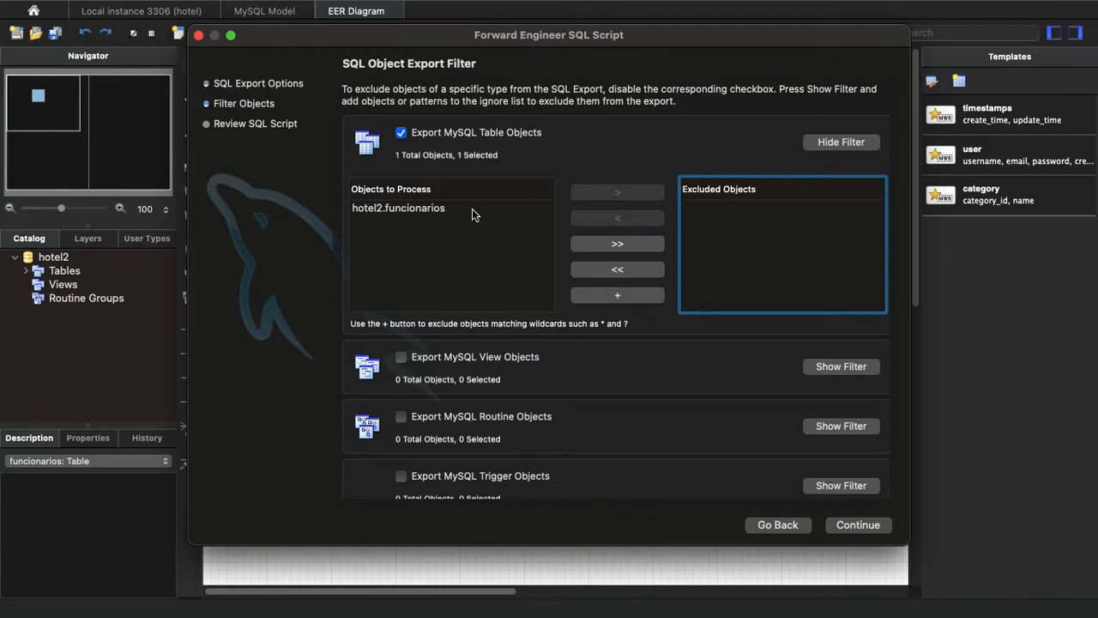
{"action": "left_click", "coordinate": [832, 144]}
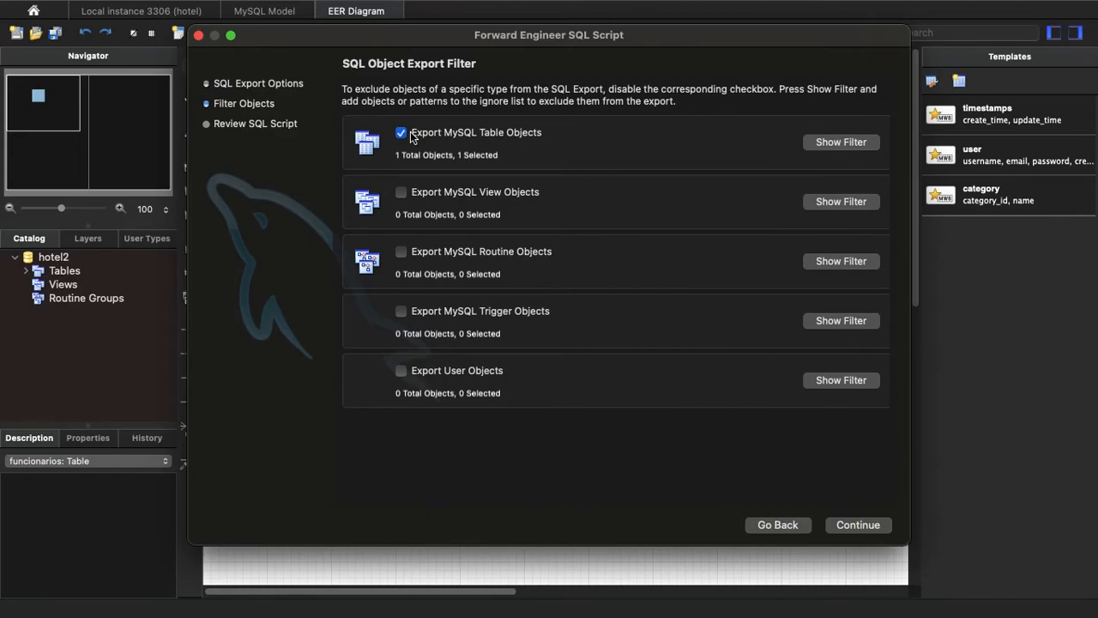
Generate the SQL script for review with only the MySQL table objects selected for export.
{"action": "left_click", "coordinate": [858, 525]}
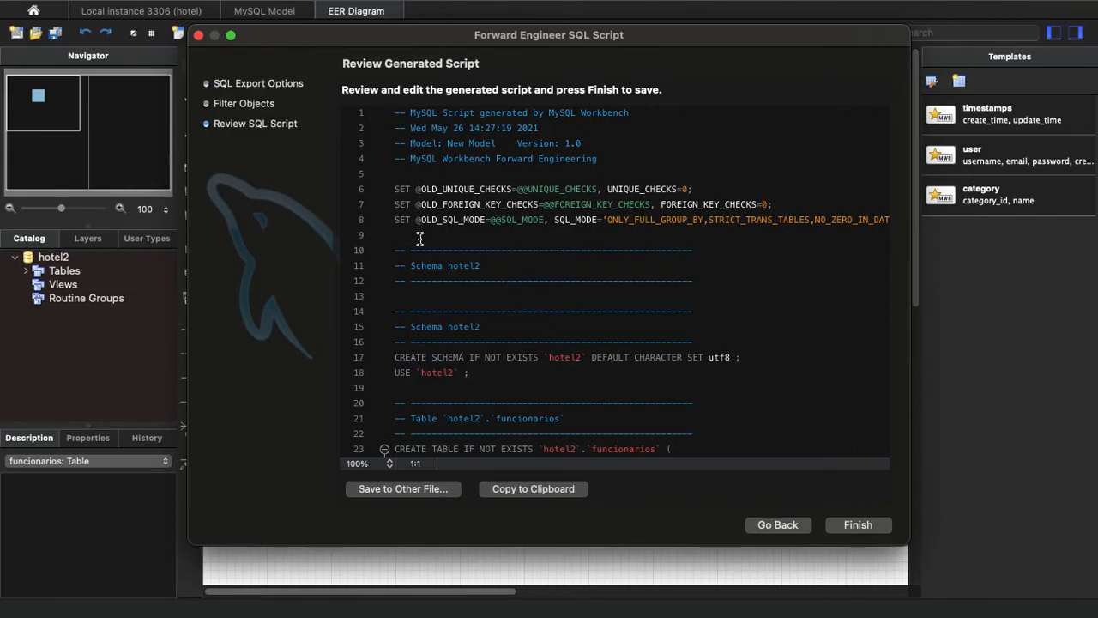
Examine the CREATE SCHEMA and USE statements for hotel2 in the generated script.
{"action": "scroll", "coordinate": [420, 238], "scroll_direction": "down", "scroll_amount": 3}
{"action": "scroll", "coordinate": [421, 237], "scroll_direction": "down", "scroll_amount": 1}
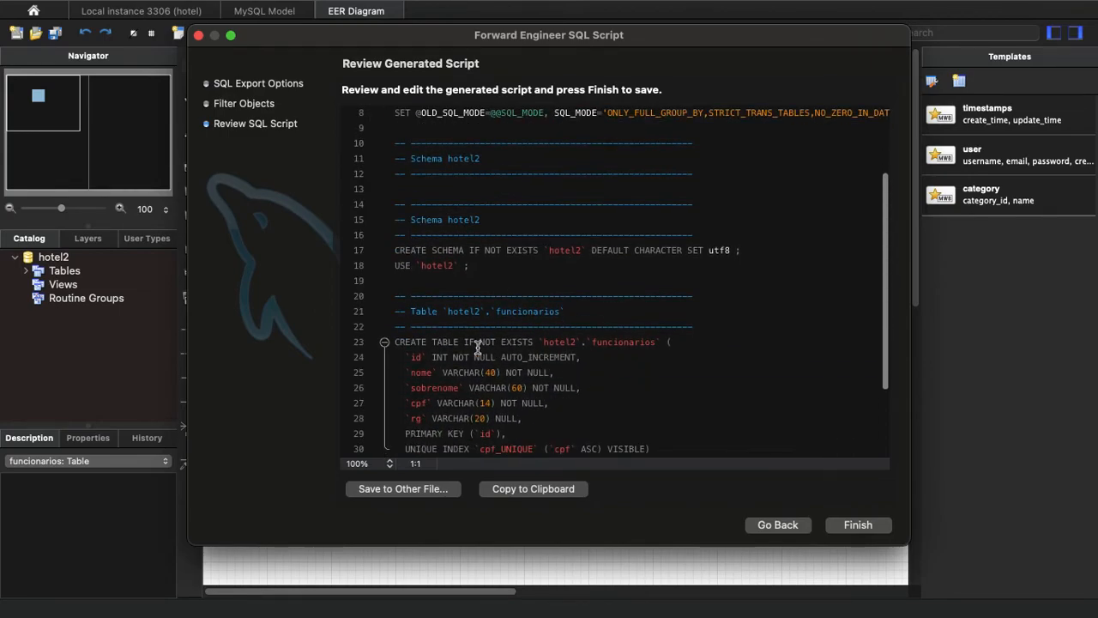
{"action": "scroll", "coordinate": [552, 311], "scroll_direction": "down", "scroll_amount": 4}
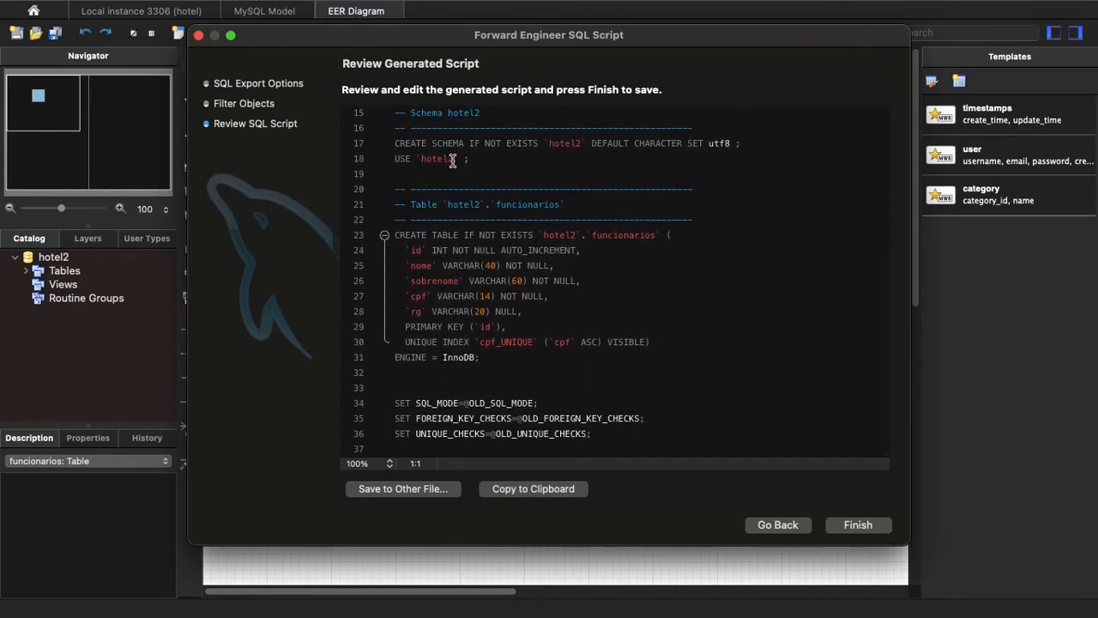
{"action": "scroll", "coordinate": [559, 243], "scroll_direction": "up", "scroll_amount": 2}
{"action": "scroll", "coordinate": [561, 244], "scroll_direction": "up", "scroll_amount": 2}
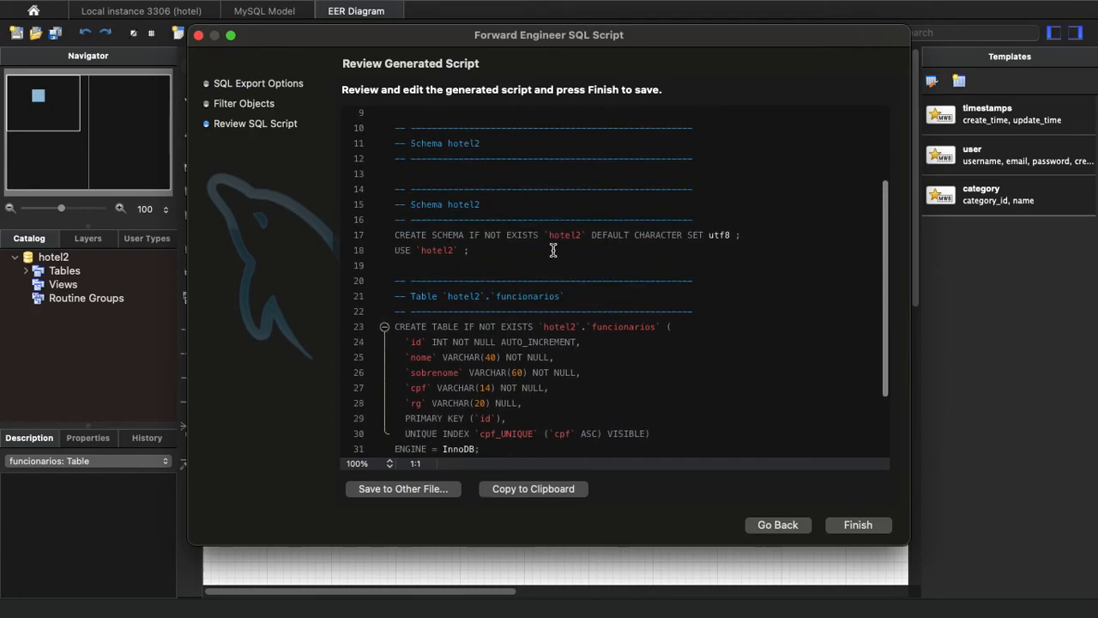
{"action": "left_click", "coordinate": [395, 234]}
{"action": "left_click_drag", "start_coordinate": [395, 234], "coordinate": [465, 234]}
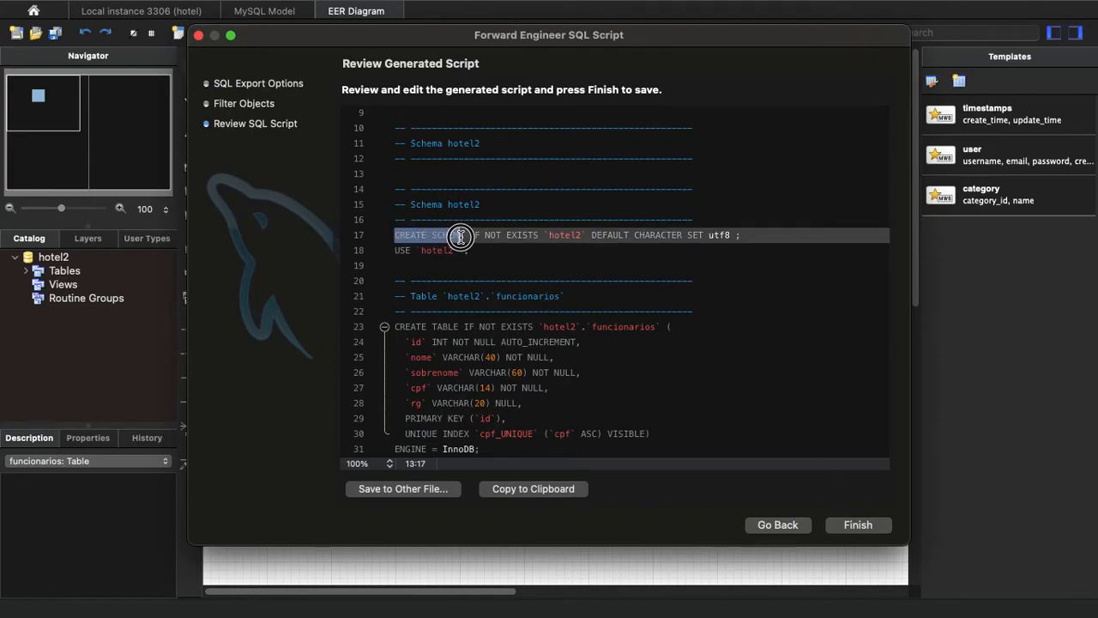
{"action": "left_click", "coordinate": [483, 236]}
{"action": "left_click", "coordinate": [527, 234]}
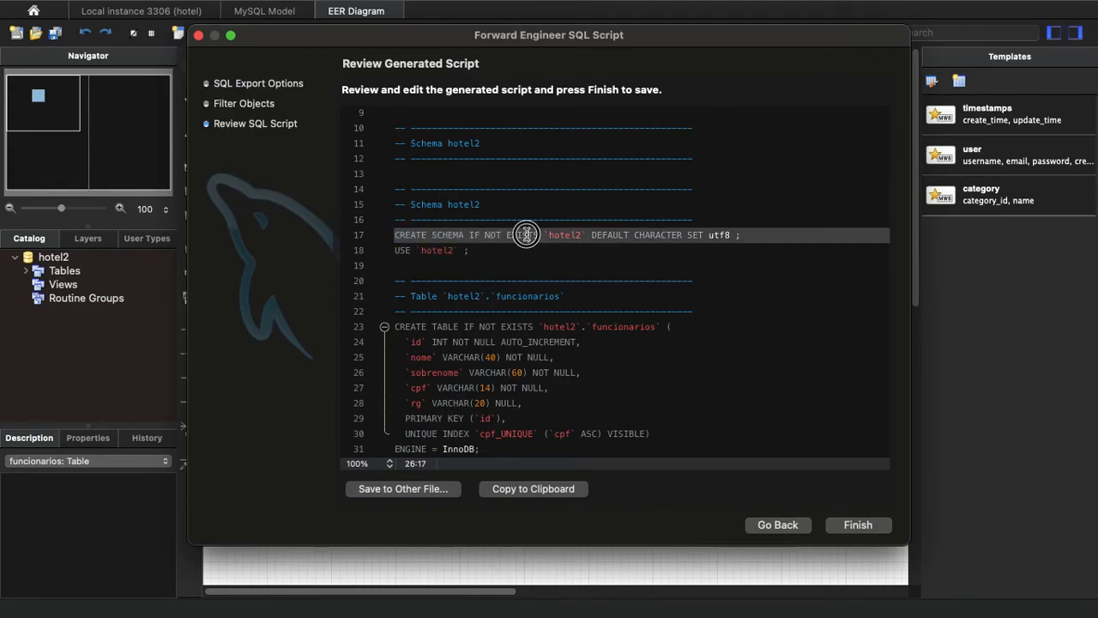
{"action": "left_click", "coordinate": [581, 236]}
{"action": "left_click", "coordinate": [408, 250]}
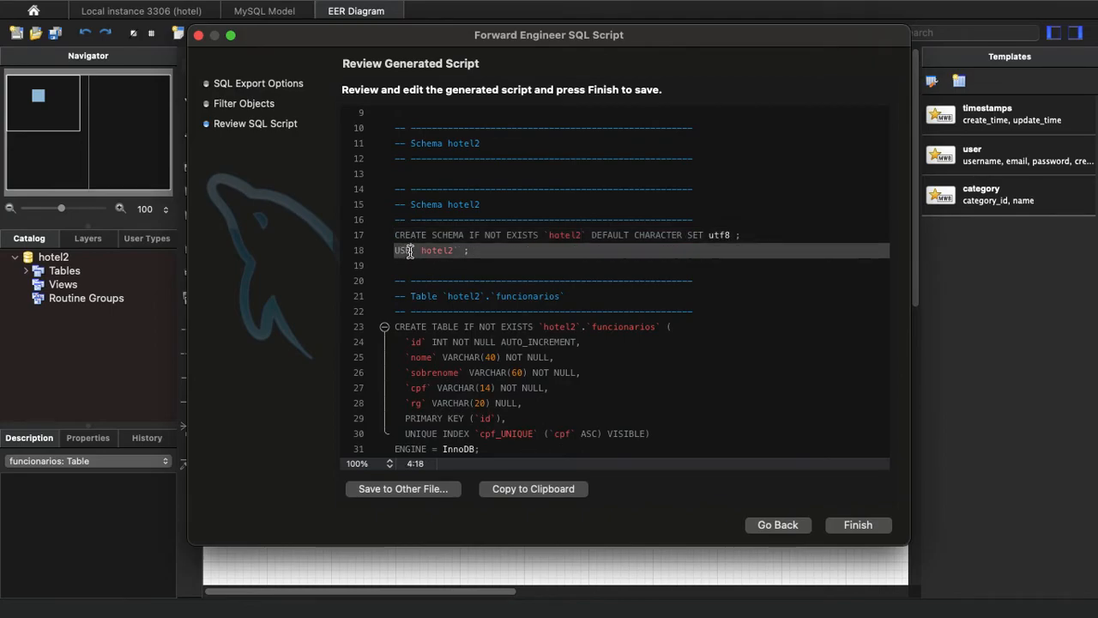
Examine the CREATE TABLE statement for funcionarios, its id and nome column definitions, and the comment block above it.
{"action": "scroll", "coordinate": [445, 256], "scroll_direction": "down", "scroll_amount": 1}
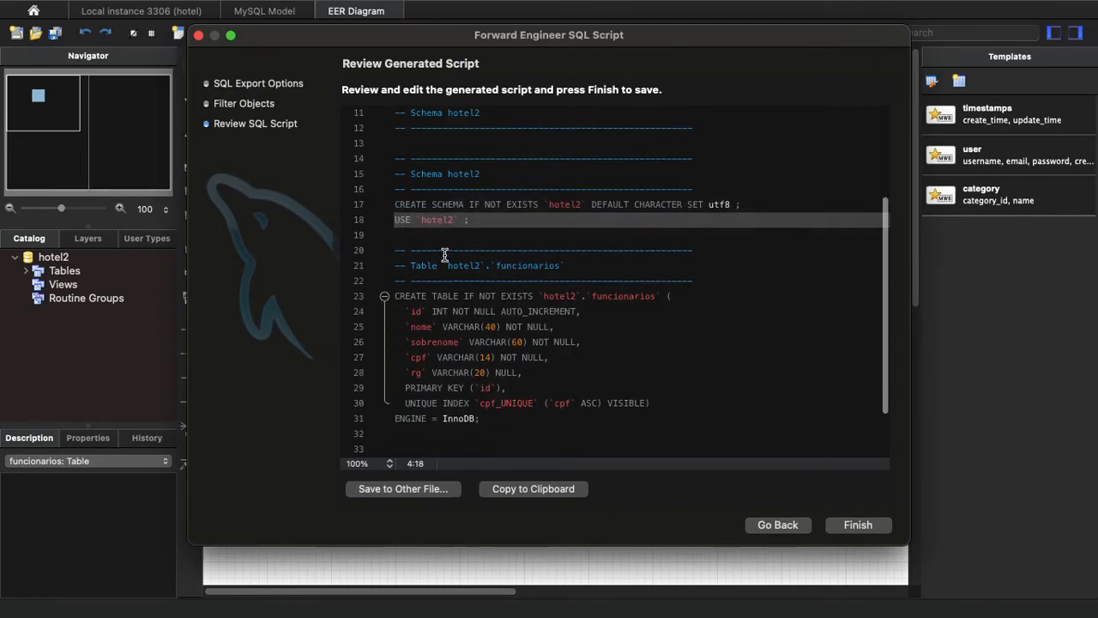
{"action": "left_click", "coordinate": [426, 296]}
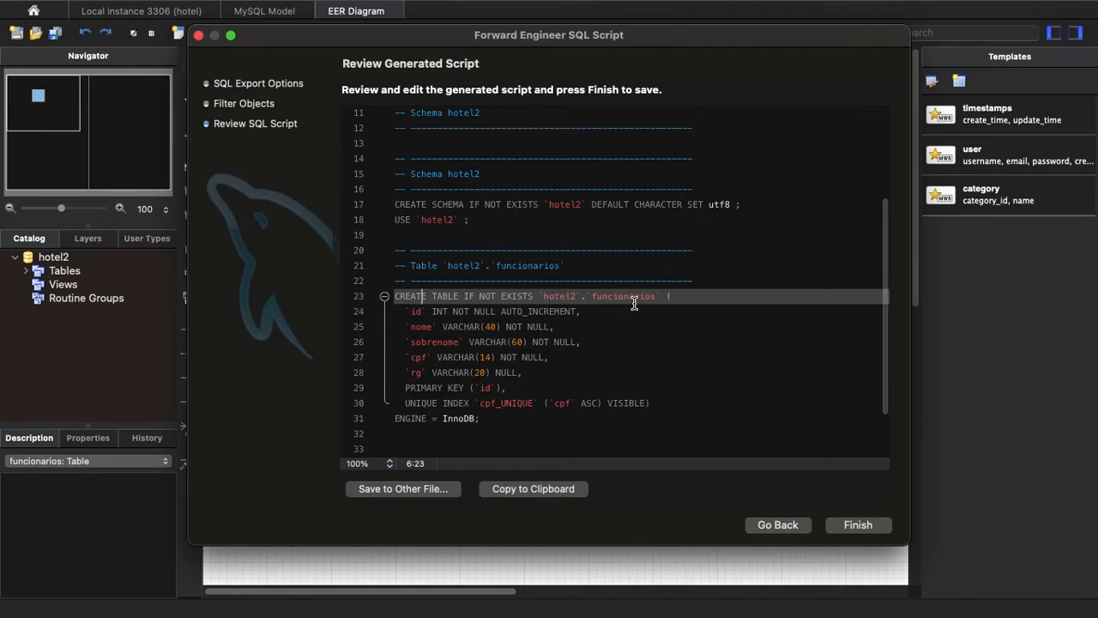
{"action": "left_click", "coordinate": [459, 314]}
{"action": "left_click", "coordinate": [516, 313]}
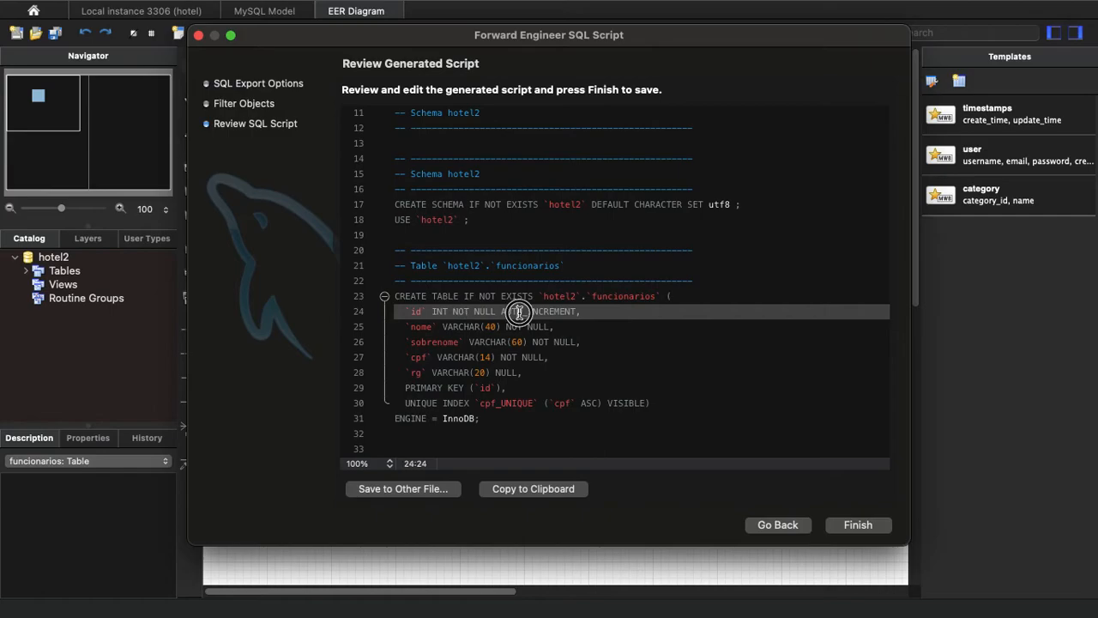
{"action": "left_click", "coordinate": [420, 331]}
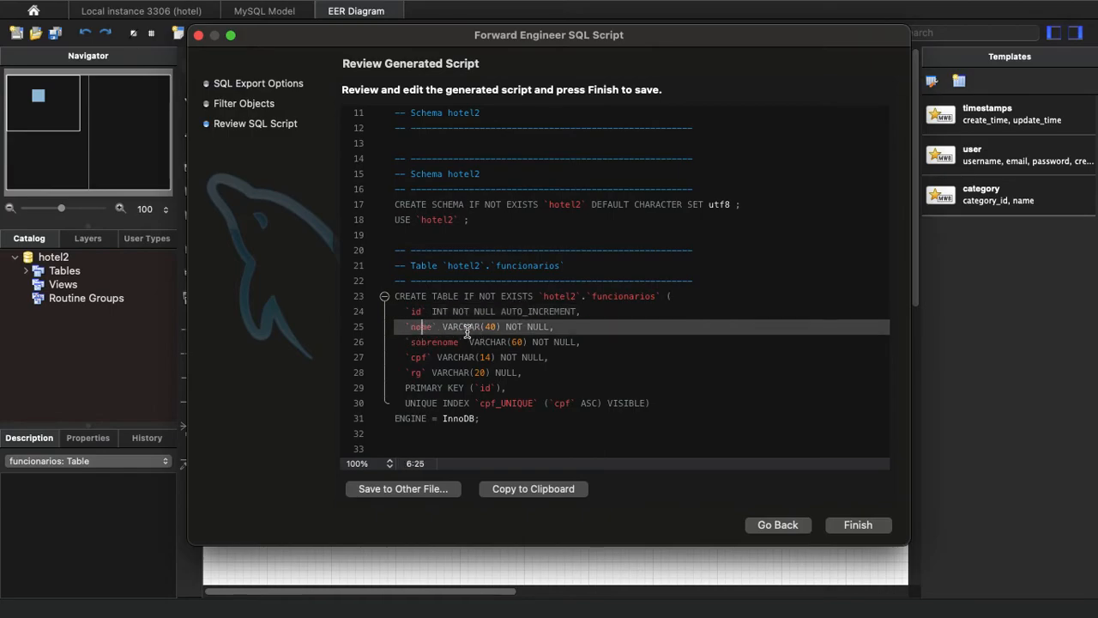
{"action": "left_click", "coordinate": [521, 327]}
{"action": "scroll", "coordinate": [476, 352], "scroll_direction": "down", "scroll_amount": 1}
{"action": "scroll", "coordinate": [568, 397], "scroll_direction": "down", "scroll_amount": 3}
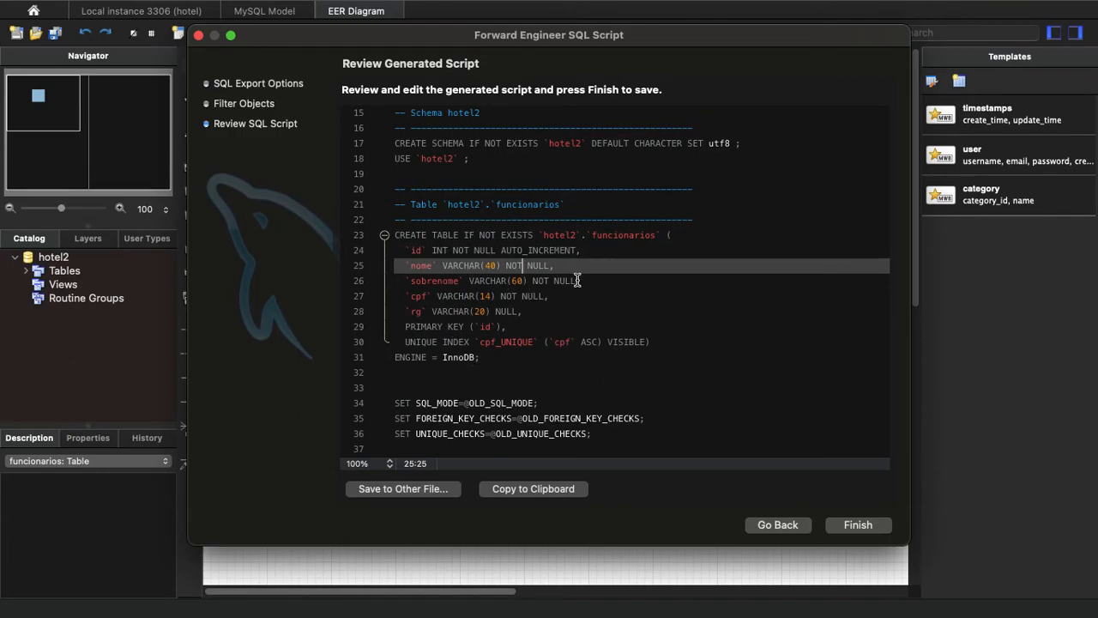
{"action": "left_click_drag", "start_coordinate": [409, 188], "coordinate": [698, 219]}
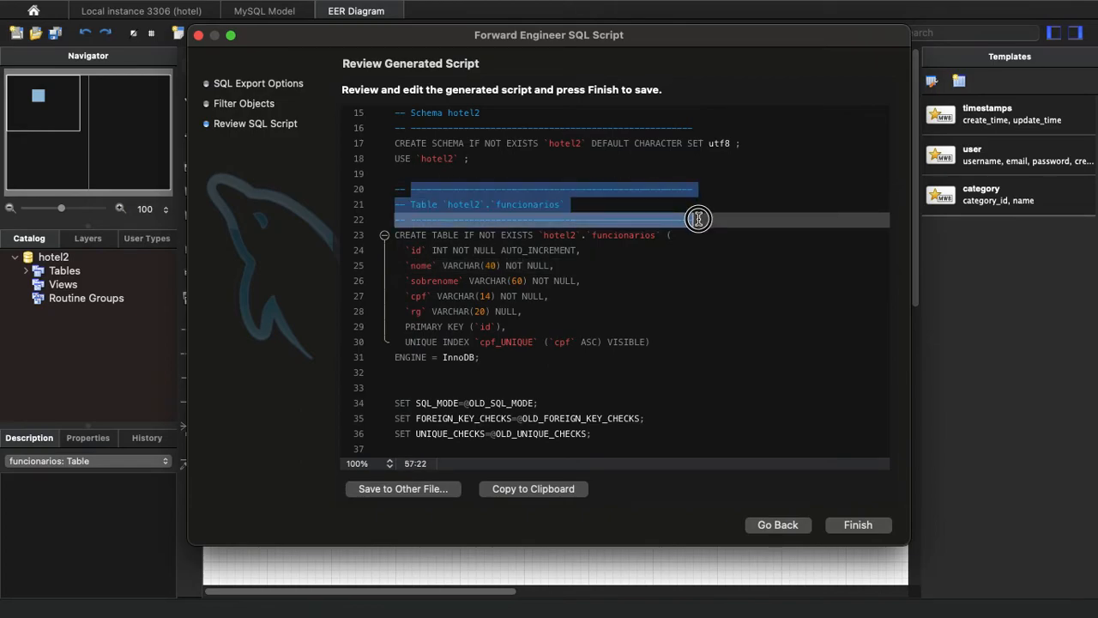
{"action": "left_click", "coordinate": [480, 189]}
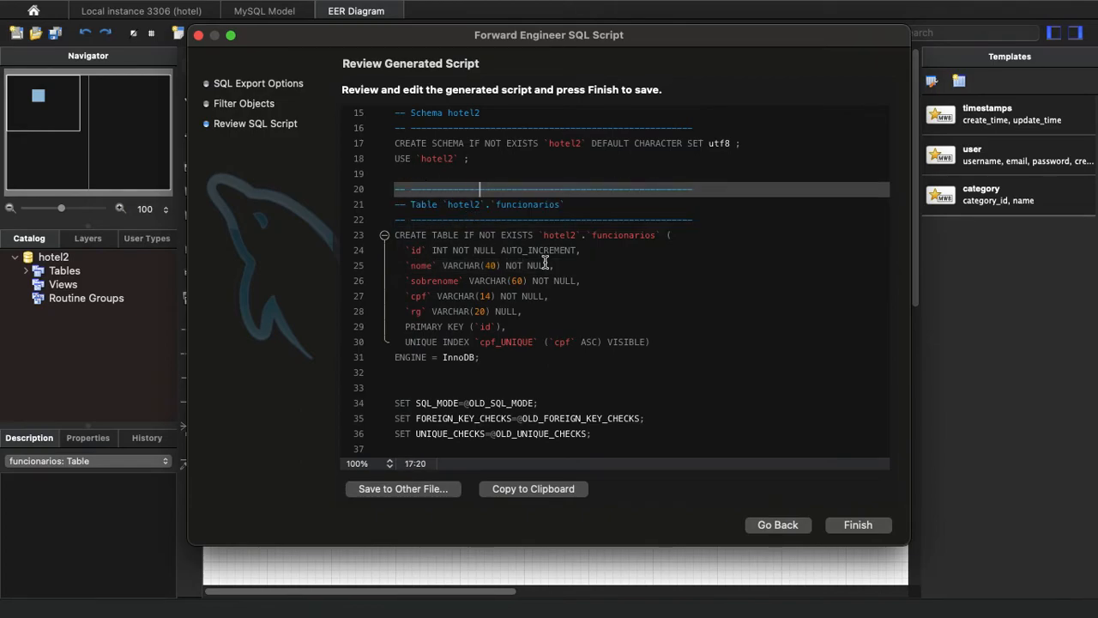
{"action": "scroll", "coordinate": [382, 190], "scroll_direction": "right", "scroll_amount": 1}
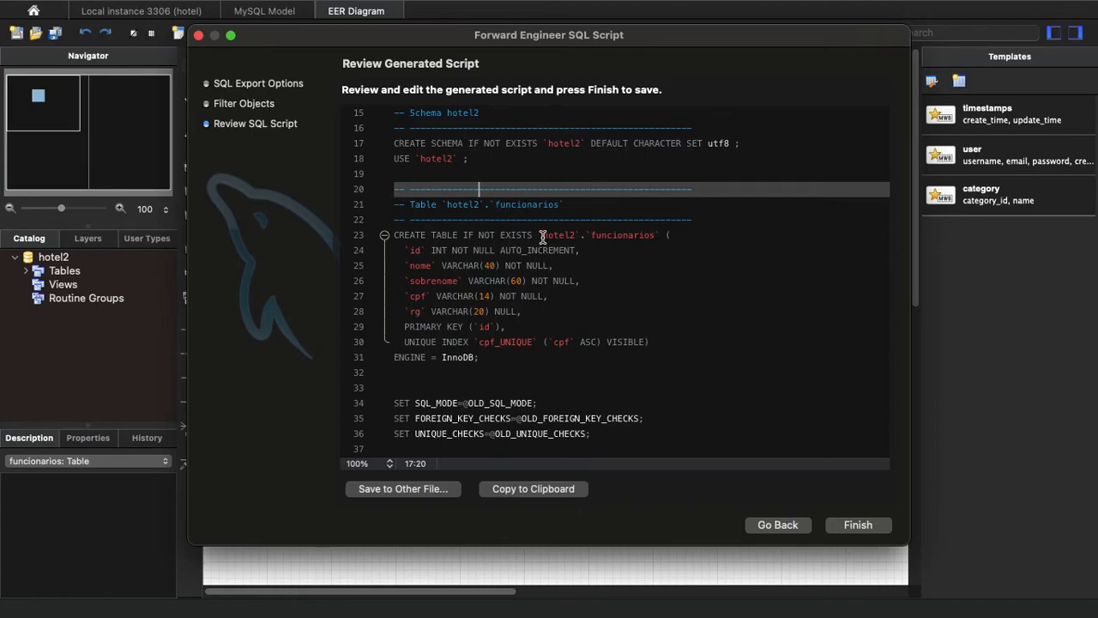
{"action": "left_click", "coordinate": [406, 194]}
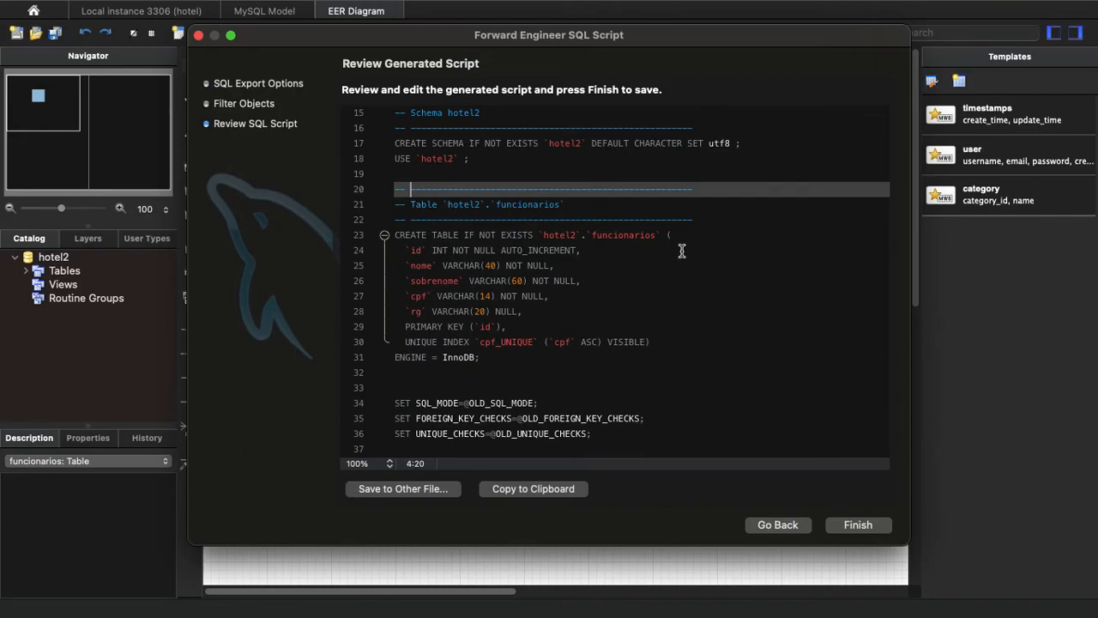
Finish the forward engineering export, saving the reviewed SQL script.
{"action": "scroll", "coordinate": [610, 256], "scroll_direction": "up", "scroll_amount": 3}
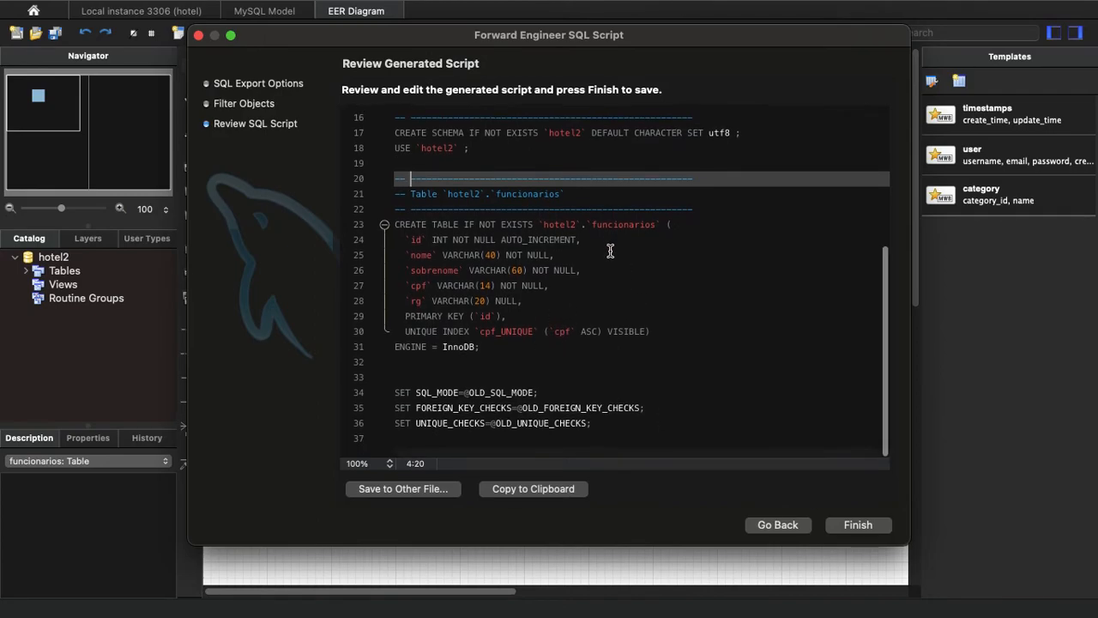
{"action": "scroll", "coordinate": [608, 255], "scroll_direction": "up", "scroll_amount": 5}
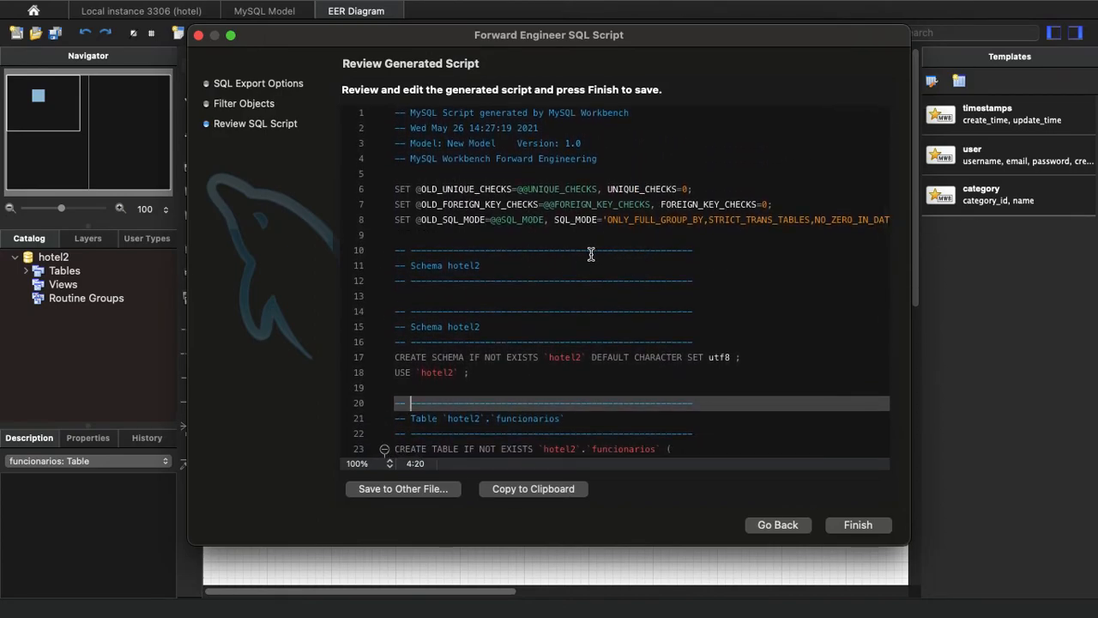
{"action": "scroll", "coordinate": [570, 264], "scroll_direction": "down", "scroll_amount": 5}
{"action": "left_click", "coordinate": [858, 525]}
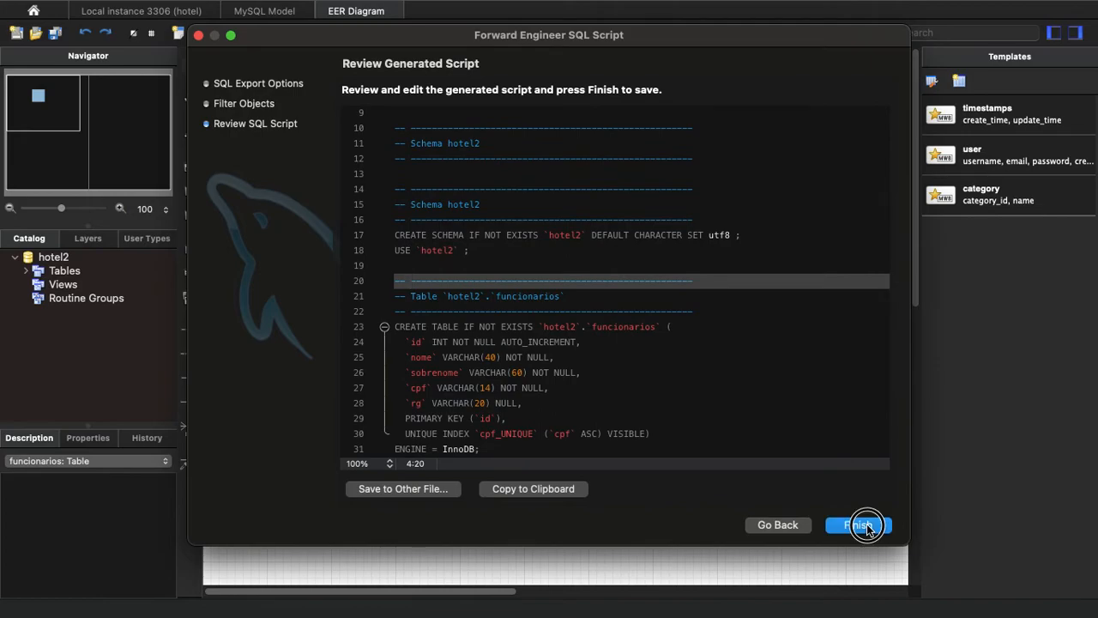
Switch to the desktop and open the exported hotel2.sql file with Visual Studio Code.
{"action": "key", "text": "ctrl+Left"}
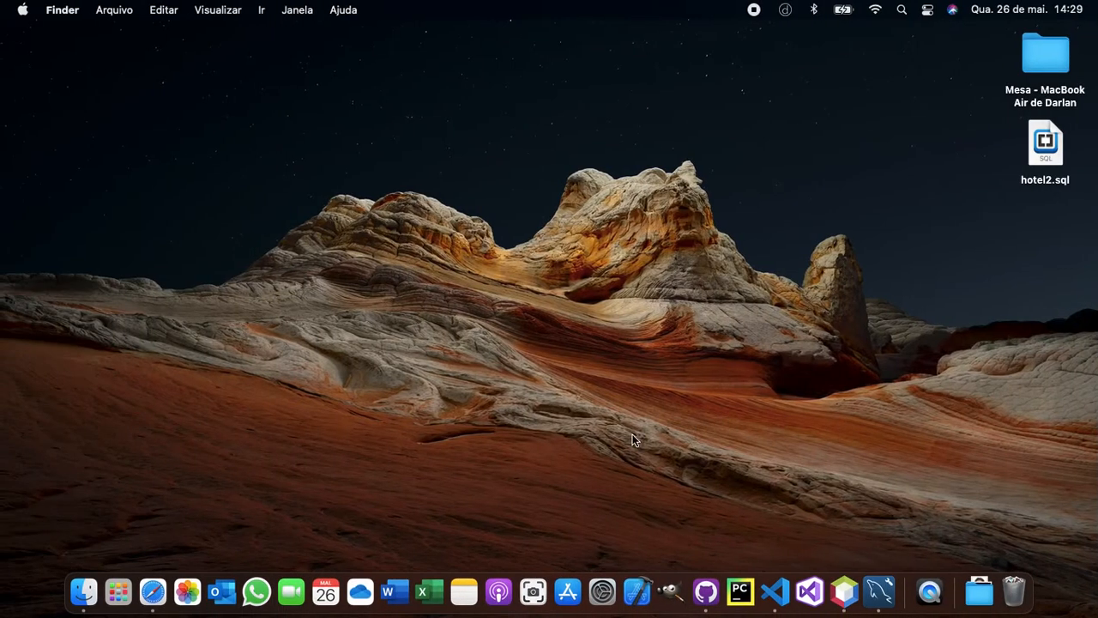
{"action": "left_click", "coordinate": [1045, 169]}
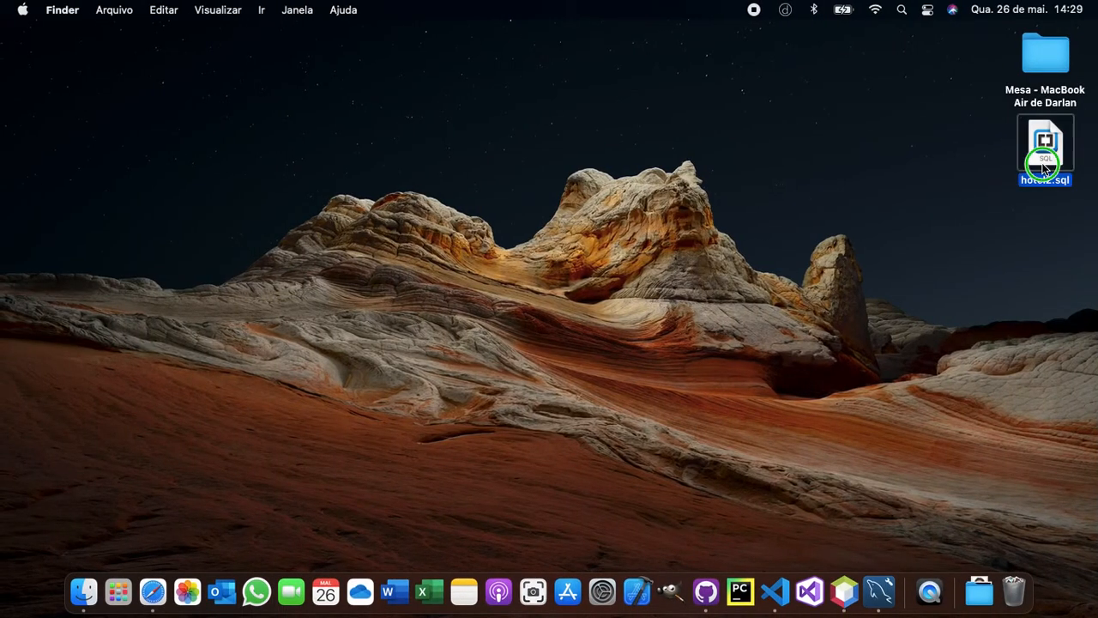
{"action": "right_click", "coordinate": [1043, 165]}
{"action": "mouse_move", "coordinate": [986, 194]}
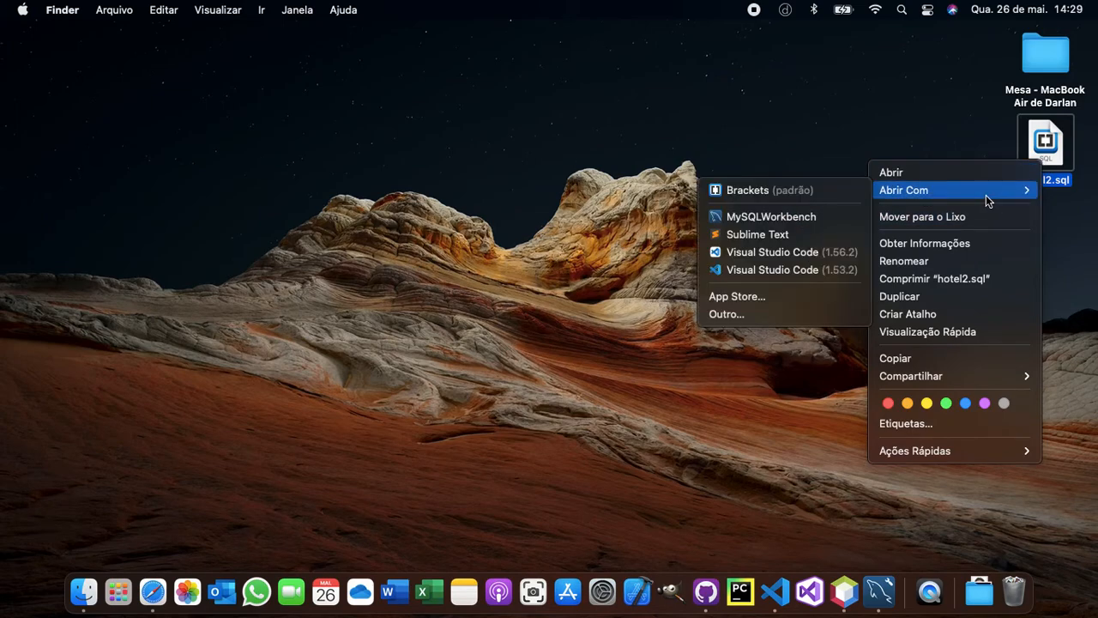
{"action": "left_click", "coordinate": [766, 252]}
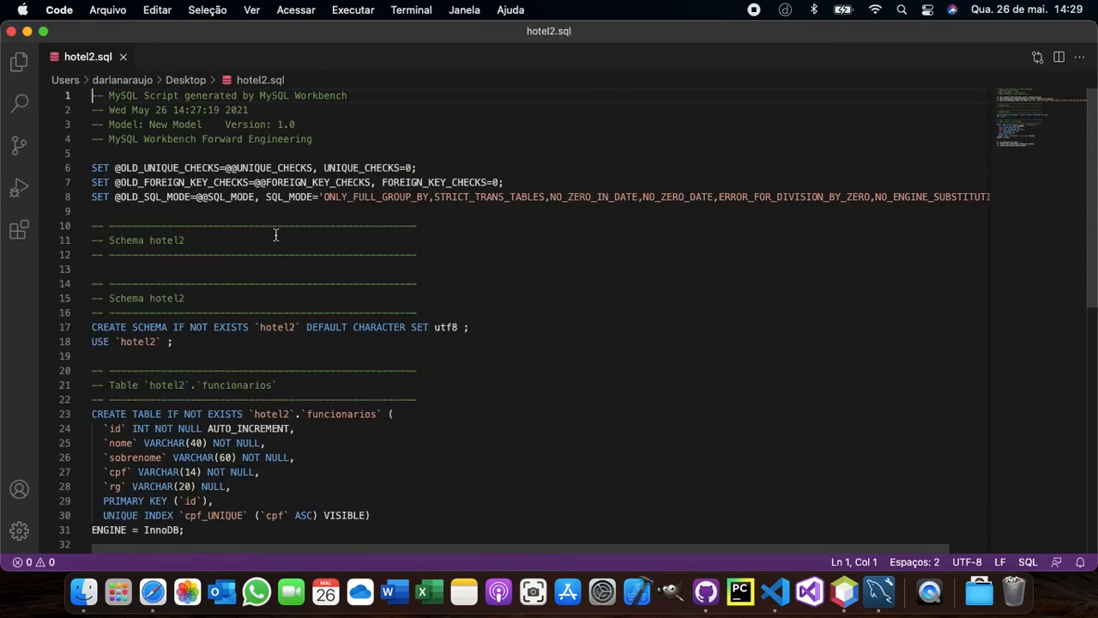
Look through the contents of hotel2.sql and close the editor window.
{"action": "scroll", "coordinate": [241, 240], "scroll_direction": "down", "scroll_amount": 10}
{"action": "scroll", "coordinate": [243, 242], "scroll_direction": "up", "scroll_amount": 10}
{"action": "left_click", "coordinate": [11, 30]}
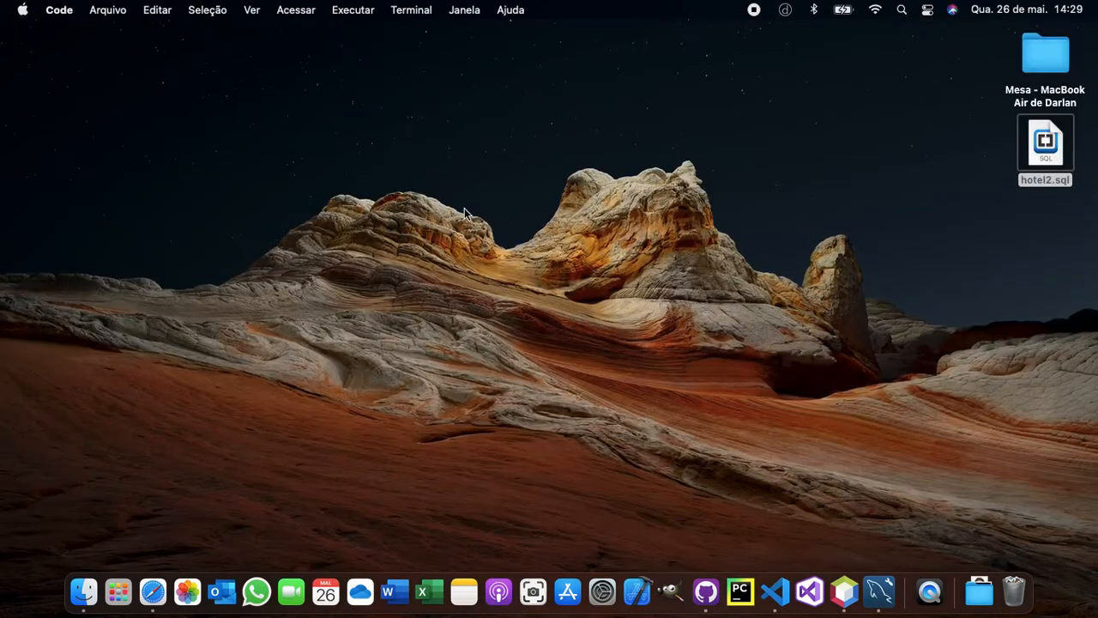
{"action": "left_click", "coordinate": [819, 307]}
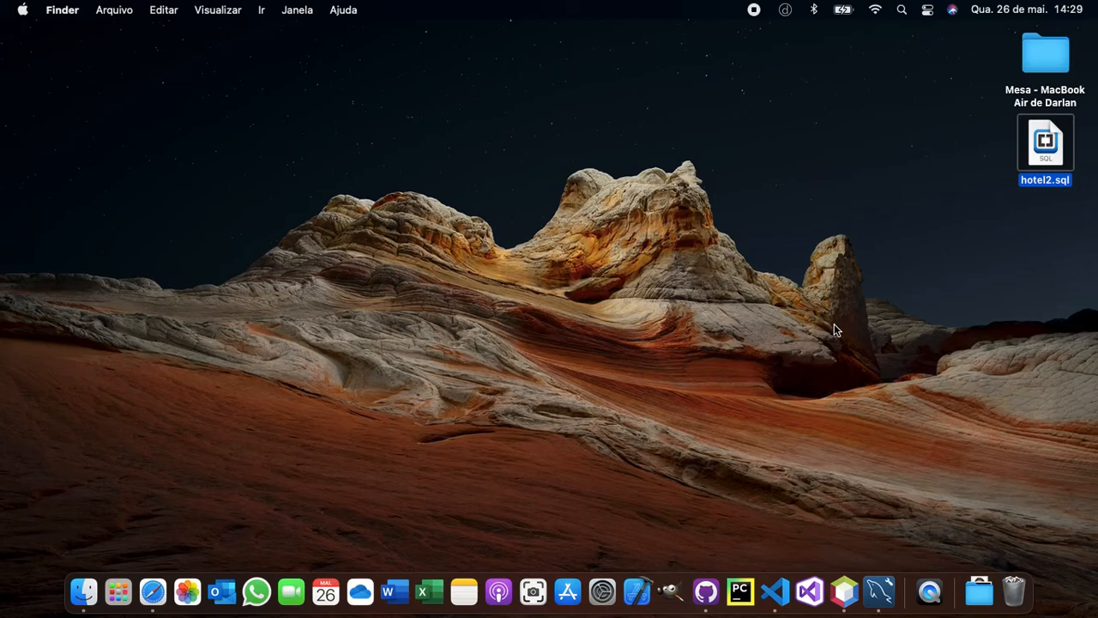
Switch back to MySQL Workbench and open Data Import/Restore for the Local instance 3306 connection.
{"action": "left_click", "coordinate": [884, 588]}
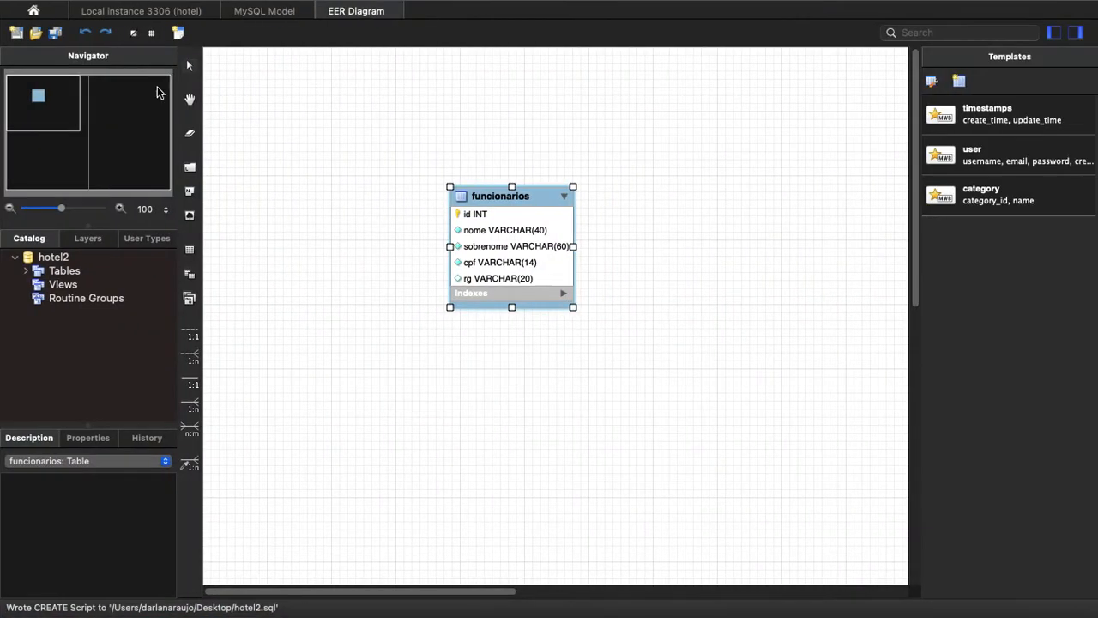
{"action": "left_click", "coordinate": [141, 11]}
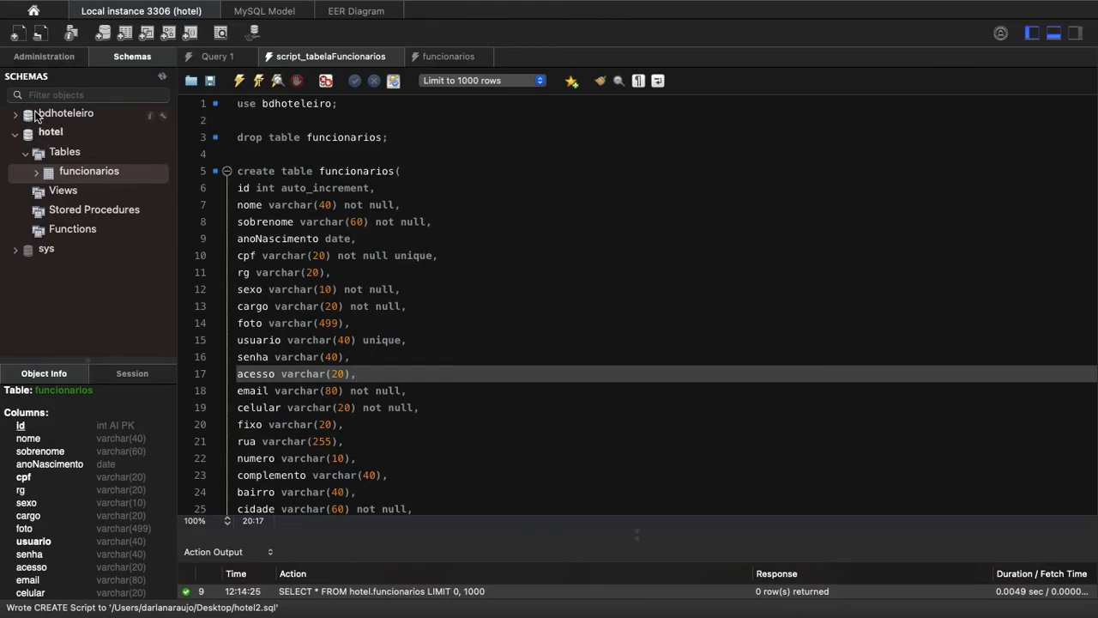
{"action": "left_click", "coordinate": [75, 57]}
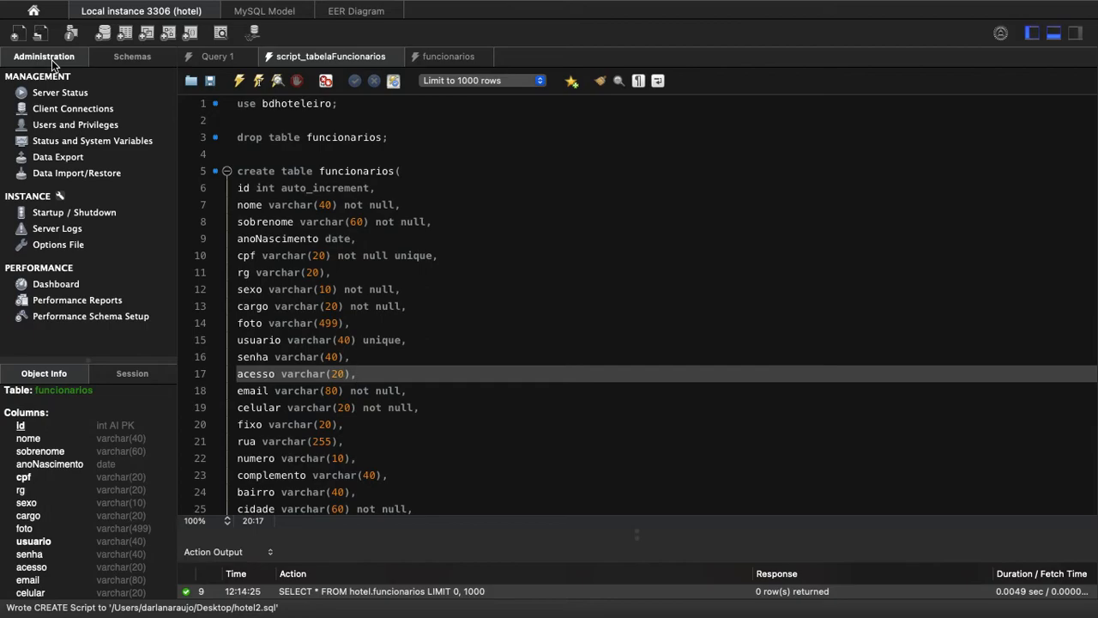
{"action": "left_click", "coordinate": [56, 174]}
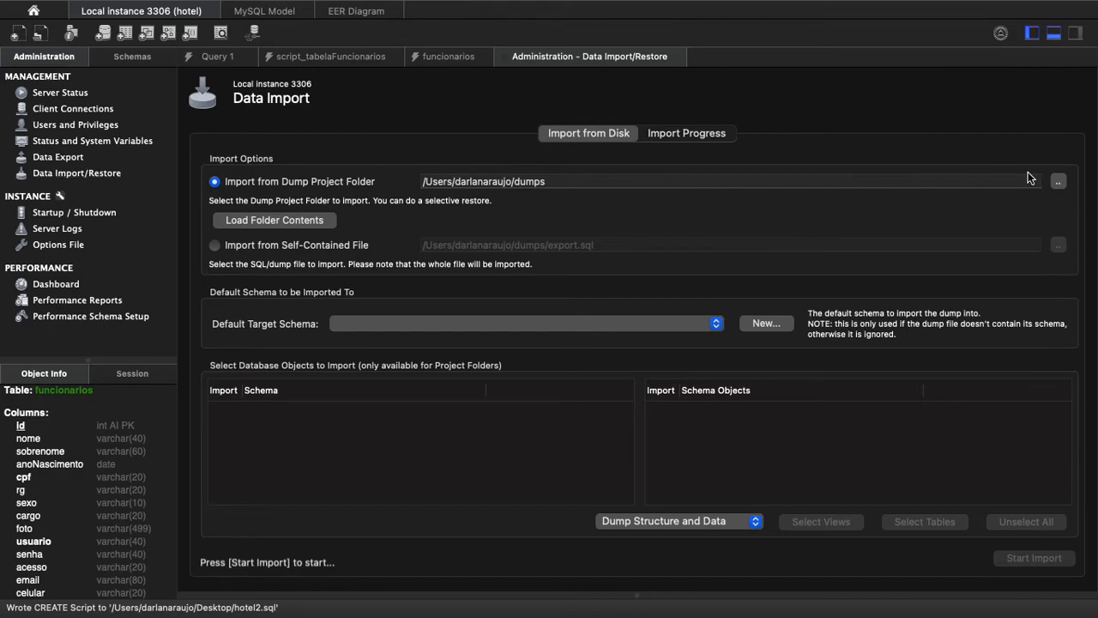
{"action": "left_click", "coordinate": [1060, 183]}
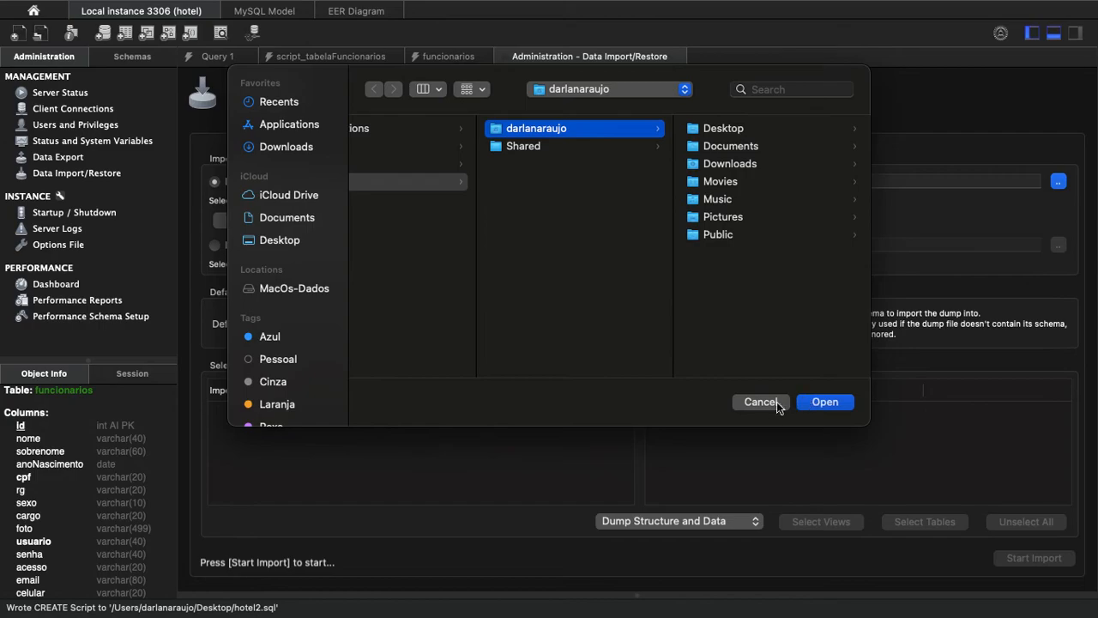
{"action": "left_click", "coordinate": [784, 402]}
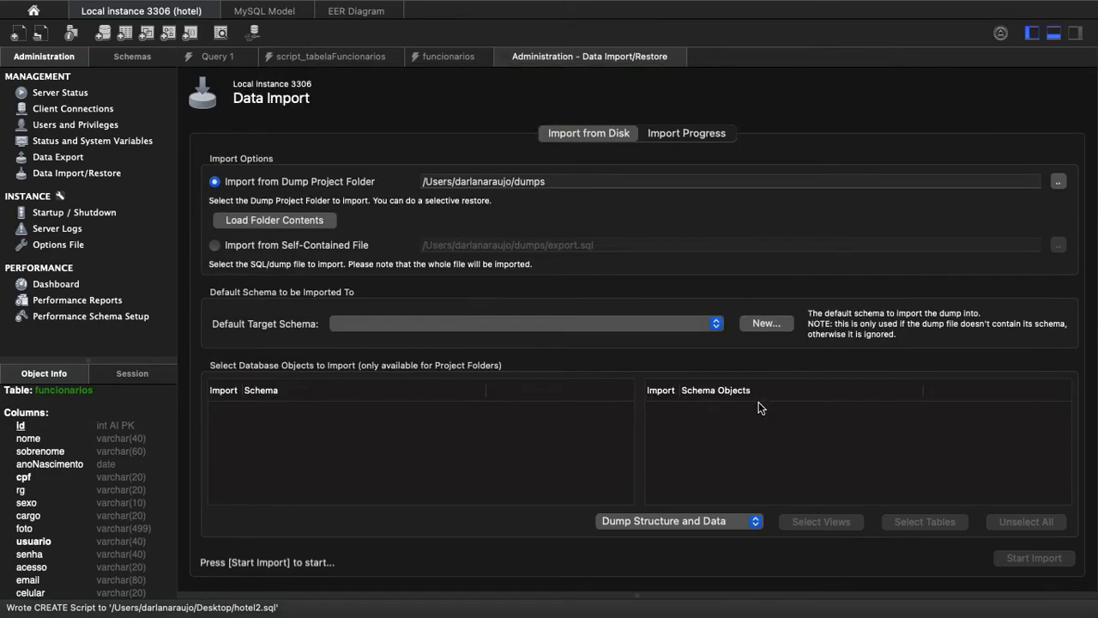
Import hotel2.sql from the Desktop into the server as a self-contained file.
{"action": "left_click", "coordinate": [217, 244]}
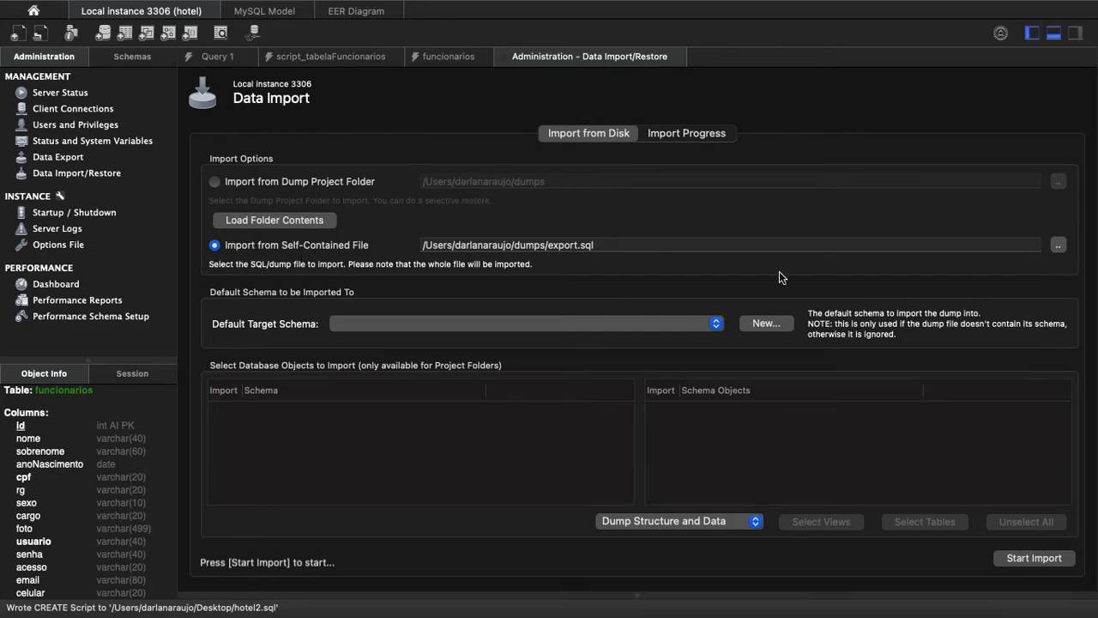
{"action": "left_click", "coordinate": [1058, 246]}
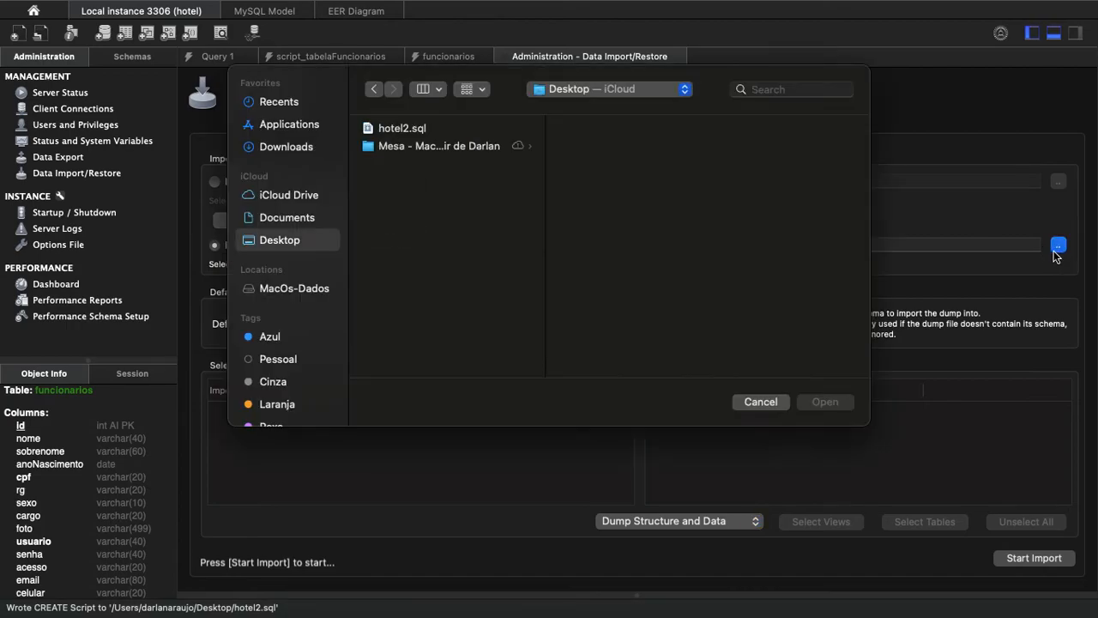
{"action": "left_click", "coordinate": [399, 131]}
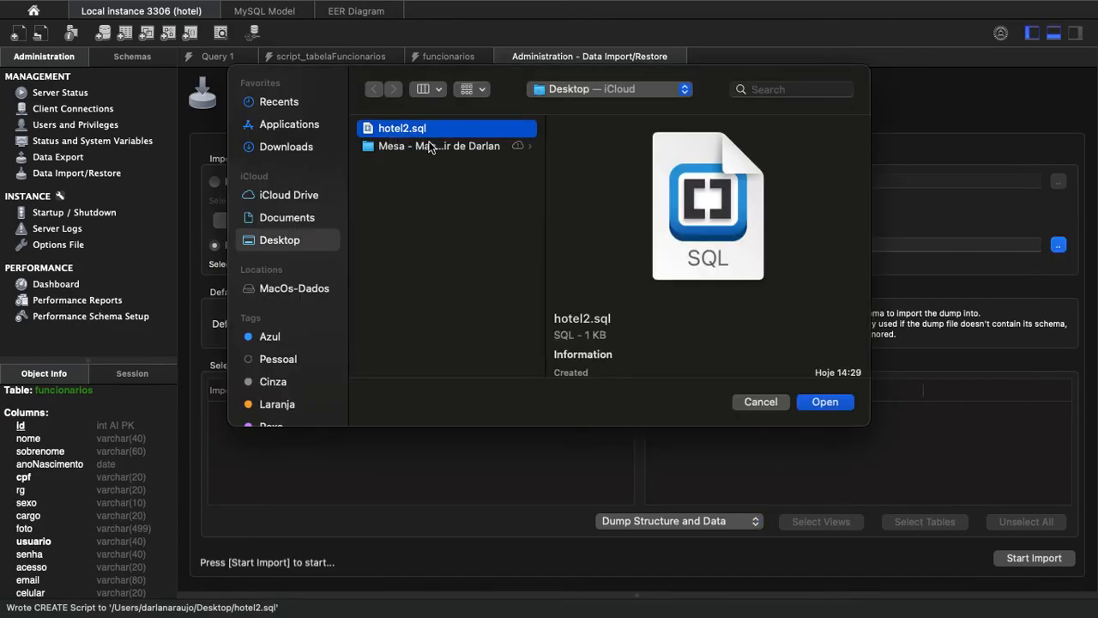
{"action": "left_click", "coordinate": [825, 403]}
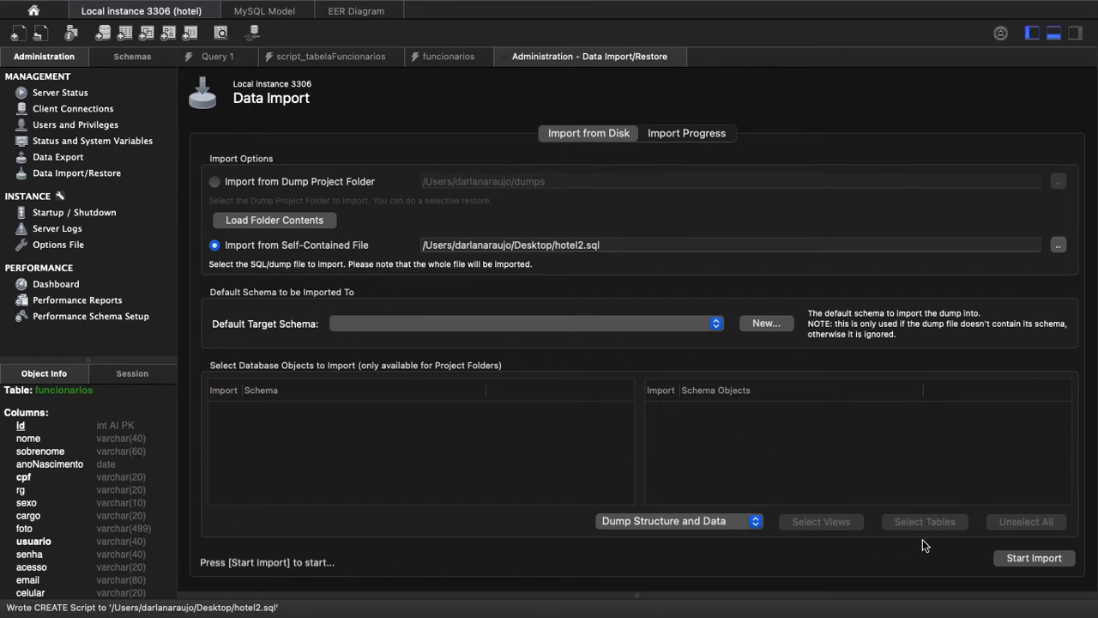
{"action": "left_click", "coordinate": [1028, 559]}
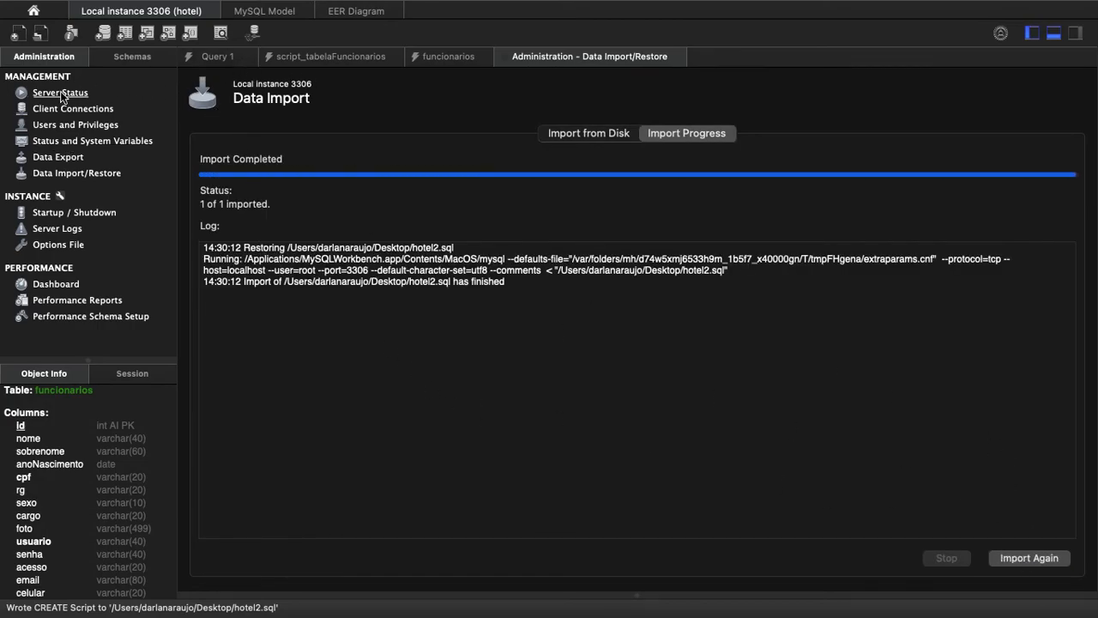
Refresh the server's schema list, collapse the tables of hotel, and expand the imported hotel2 schema.
{"action": "left_click", "coordinate": [118, 60]}
{"action": "left_click", "coordinate": [161, 78]}
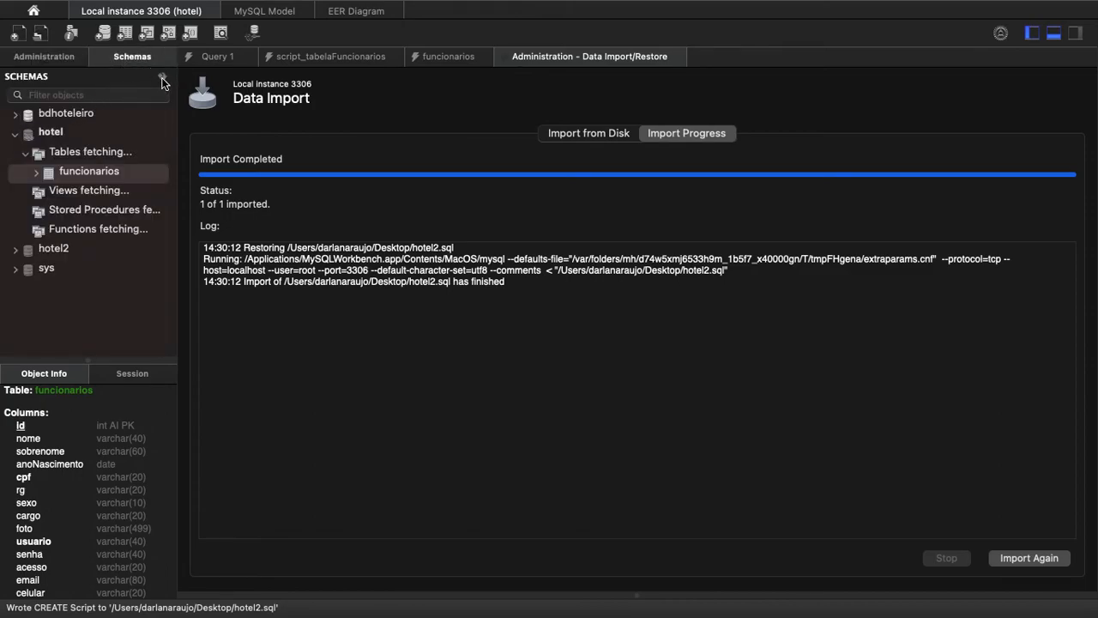
{"action": "left_click", "coordinate": [26, 151]}
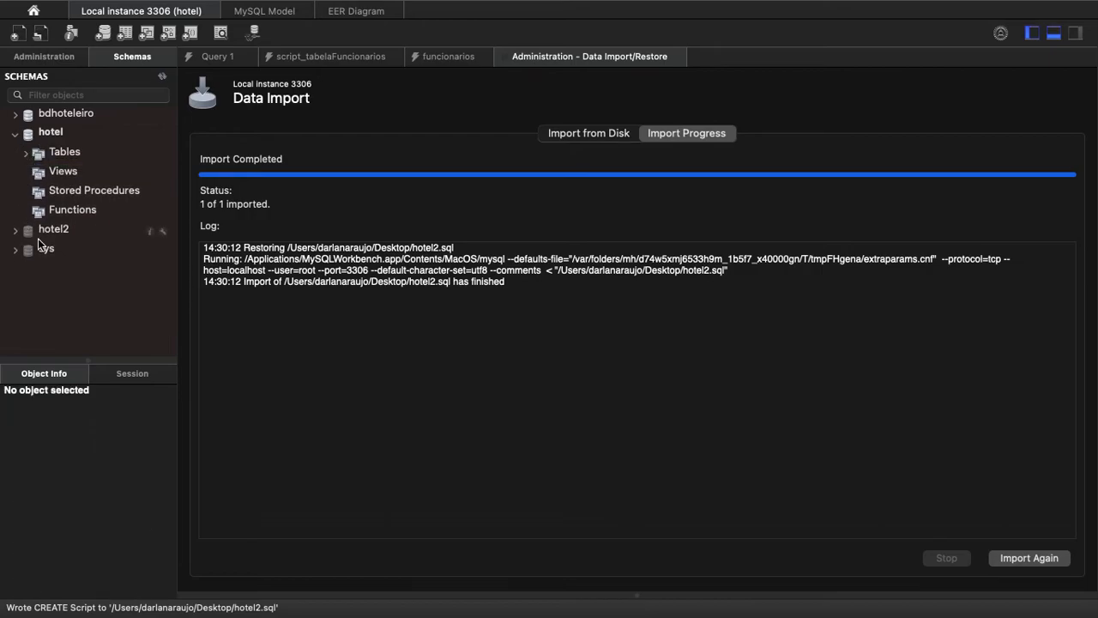
{"action": "left_click", "coordinate": [34, 233]}
{"action": "left_click", "coordinate": [15, 231]}
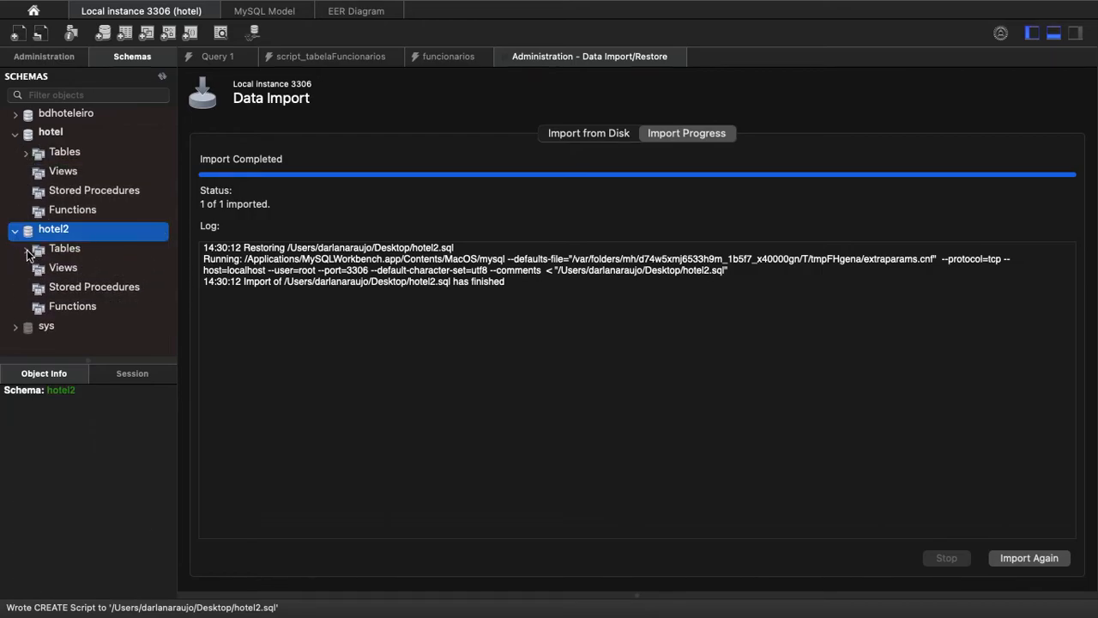
Query all rows of the funcionarios table in hotel2 and collapse the hotel2 schema.
{"action": "left_click", "coordinate": [26, 248]}
{"action": "left_click", "coordinate": [84, 269]}
{"action": "left_click", "coordinate": [161, 270]}
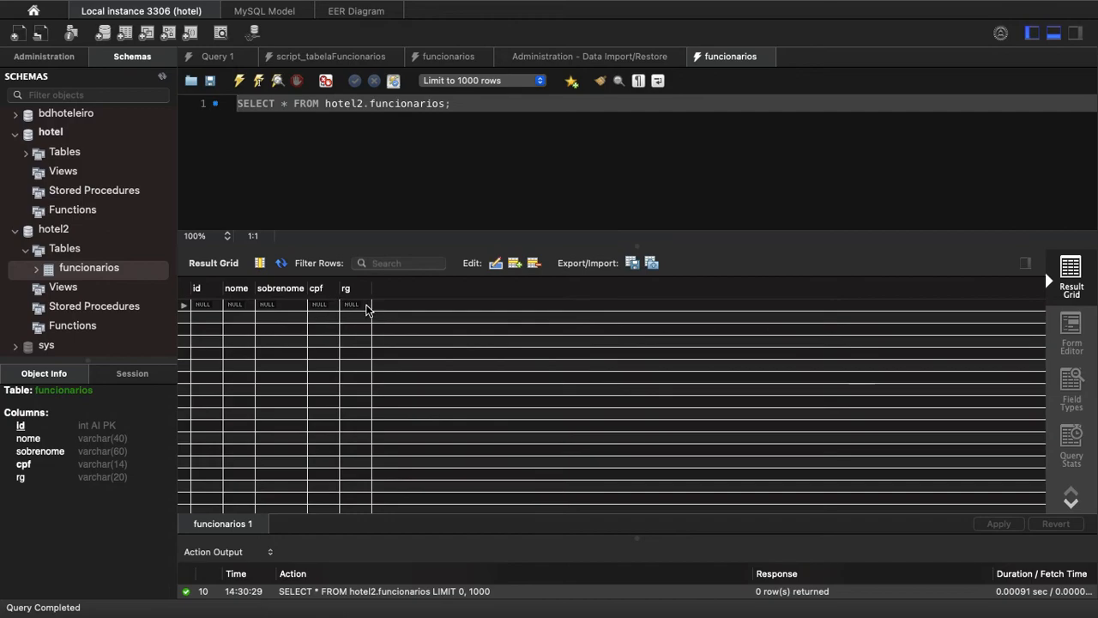
{"action": "left_click", "coordinate": [15, 231]}
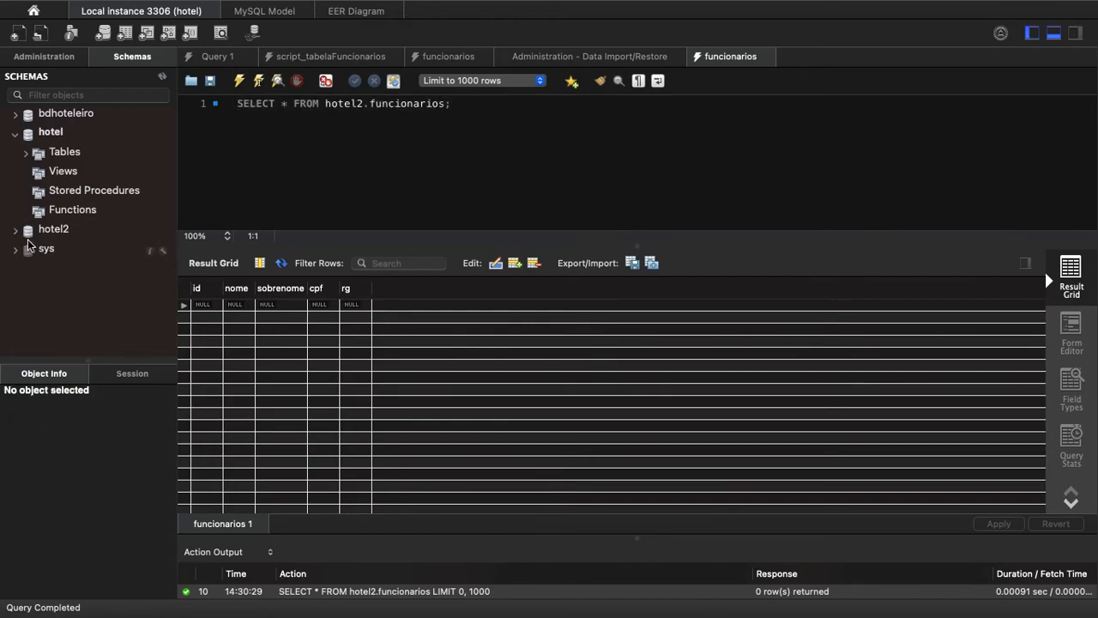
View the funcionarios EER diagram, return to the local connection, and check its administration options before going back to the schema list.
{"action": "left_click", "coordinate": [344, 10]}
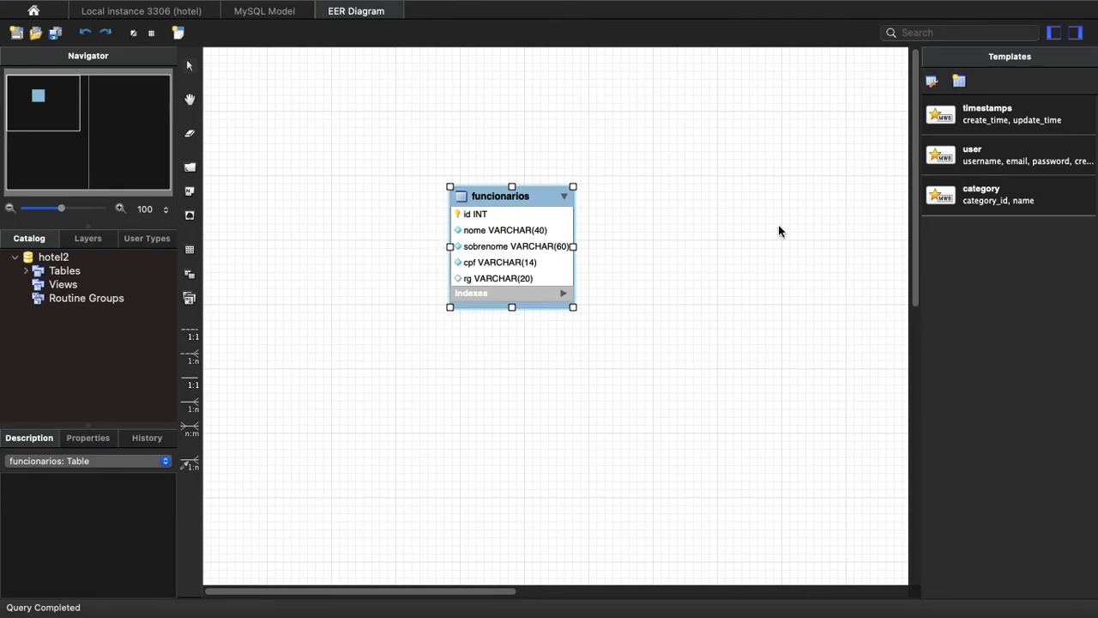
{"action": "key", "text": "ctrl+Left"}
{"action": "key", "text": "ctrl+Right"}
{"action": "left_click", "coordinate": [131, 12]}
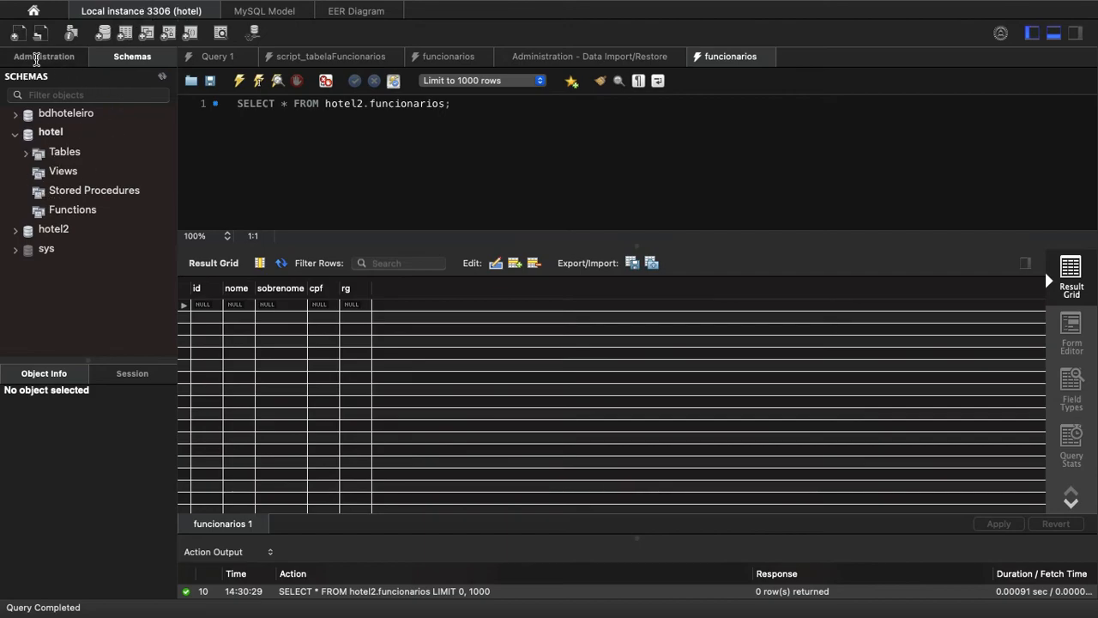
{"action": "left_click", "coordinate": [44, 56]}
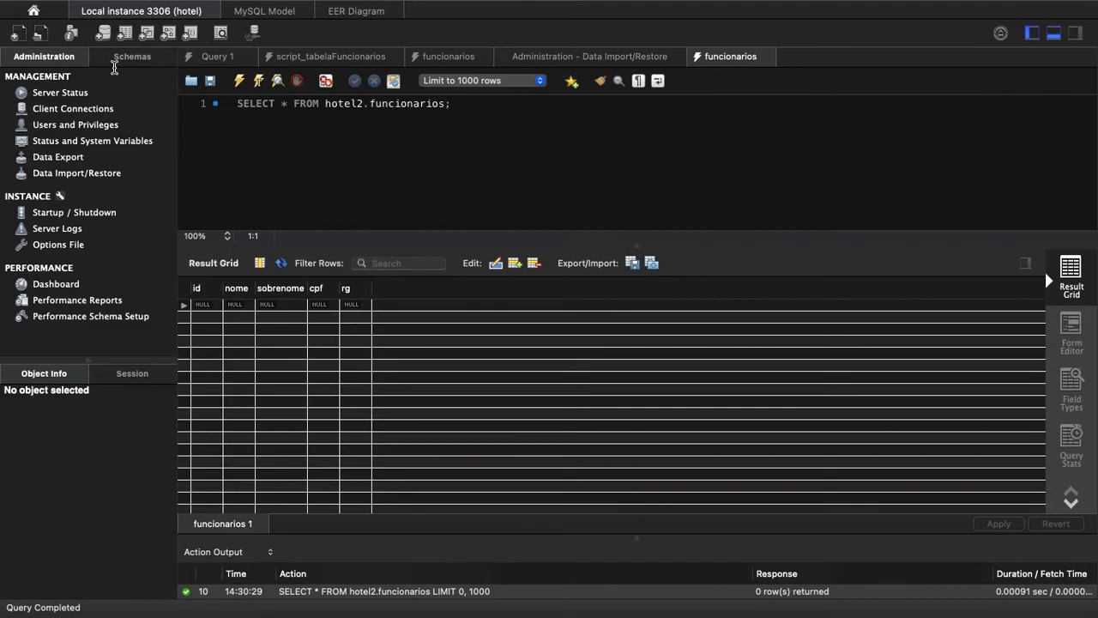
{"action": "left_click", "coordinate": [131, 62]}
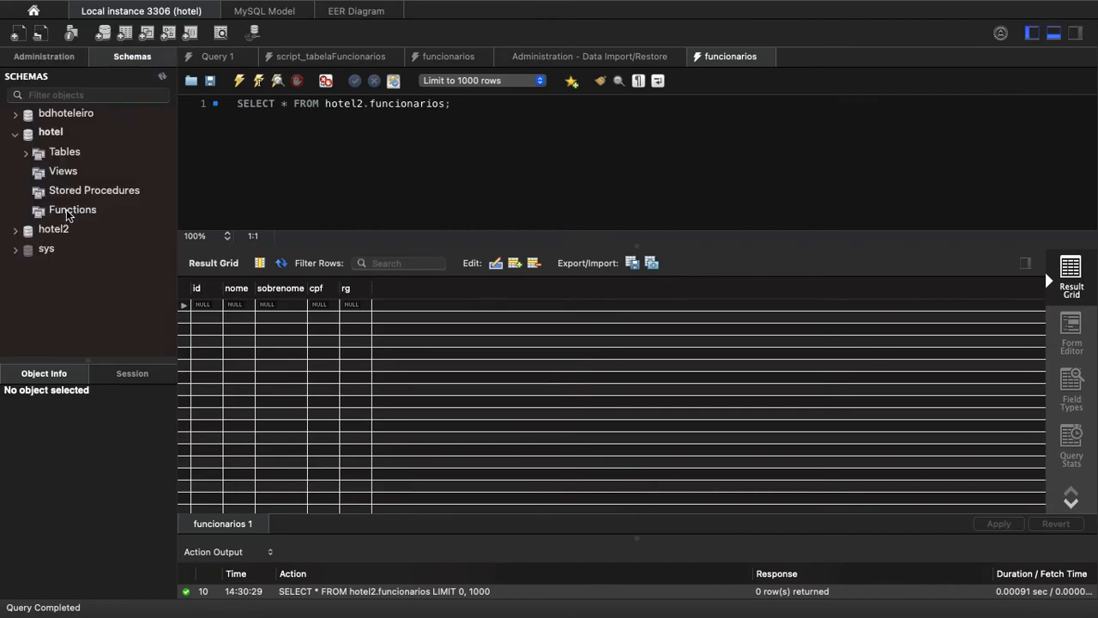
Collapse the hotel schema and select hotel2 in the schema list.
{"action": "left_click", "coordinate": [50, 237]}
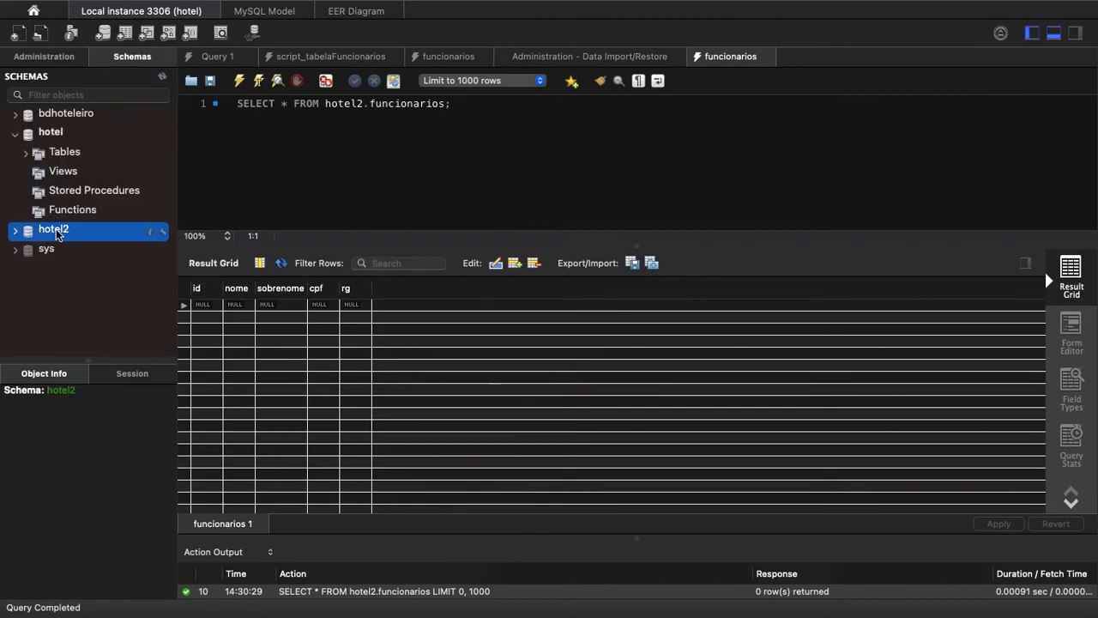
{"action": "left_click", "coordinate": [55, 115]}
{"action": "left_click", "coordinate": [26, 134]}
{"action": "left_click", "coordinate": [50, 135]}
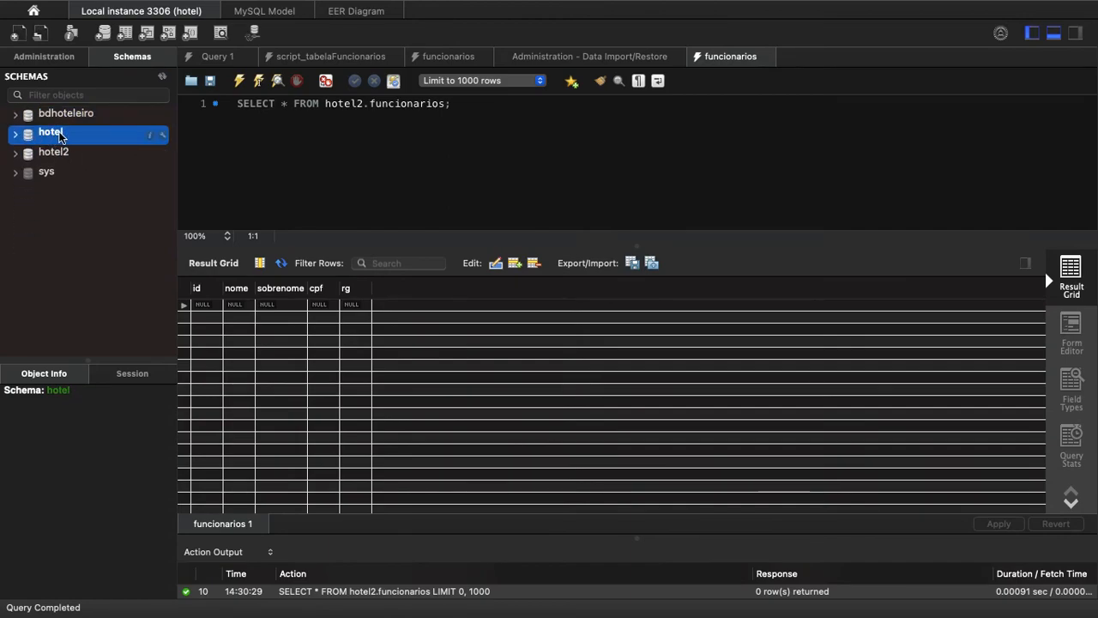
{"action": "left_click", "coordinate": [57, 155]}
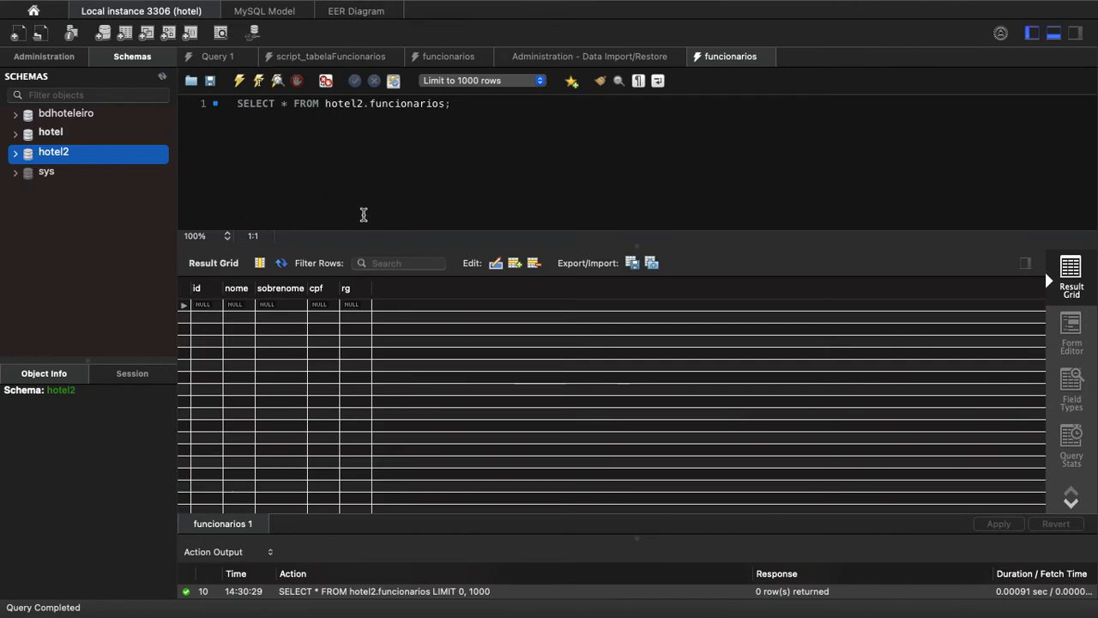
{"action": "left_click", "coordinate": [318, 198]}
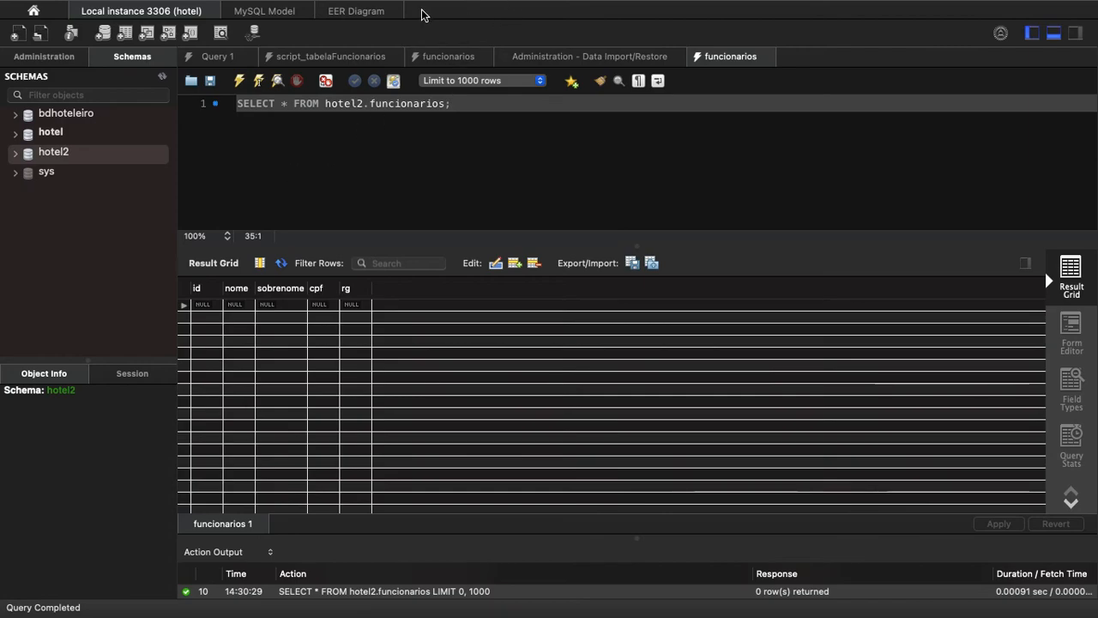
Compare the funcionarios table in the EER diagram with the script_tabelaFuncionarios creation script.
{"action": "left_click", "coordinate": [352, 12]}
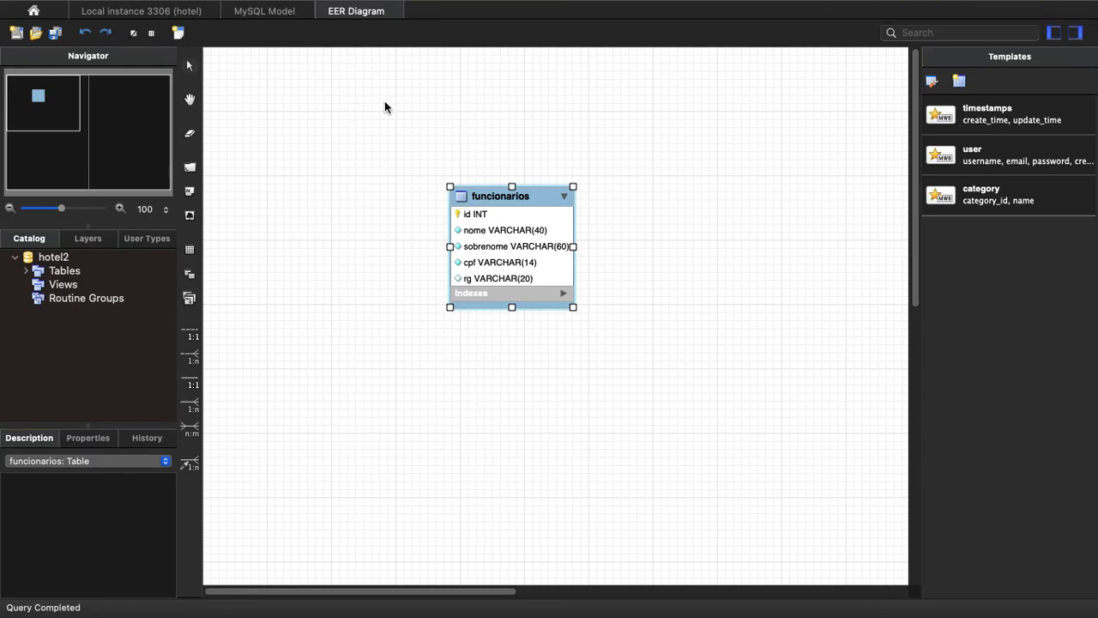
{"action": "left_click", "coordinate": [177, 16]}
{"action": "left_click", "coordinate": [312, 58]}
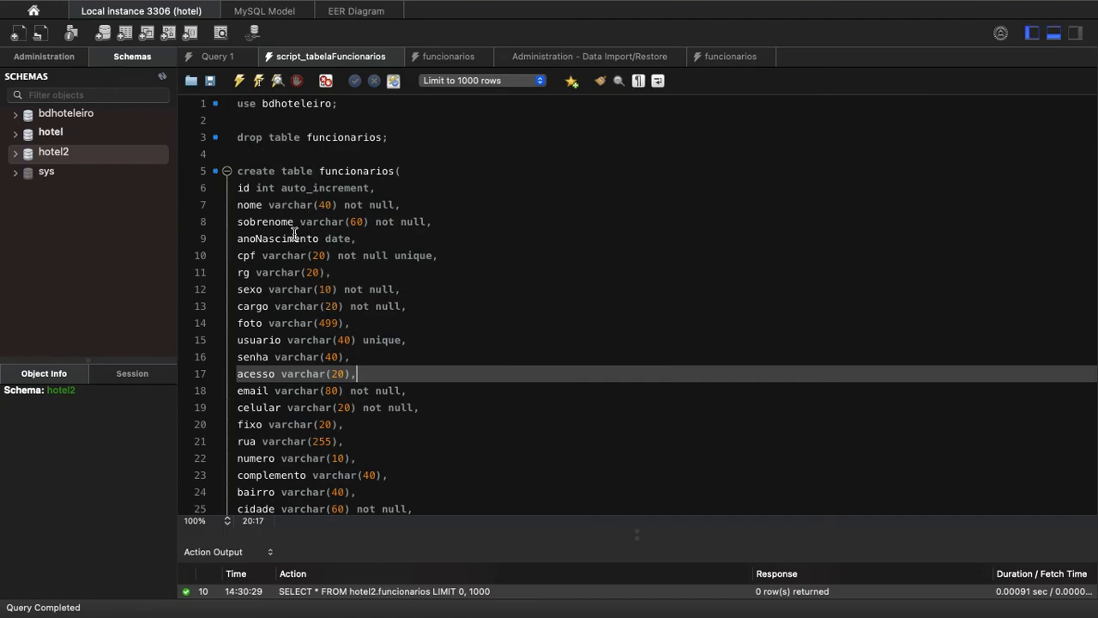
{"action": "left_click", "coordinate": [351, 15]}
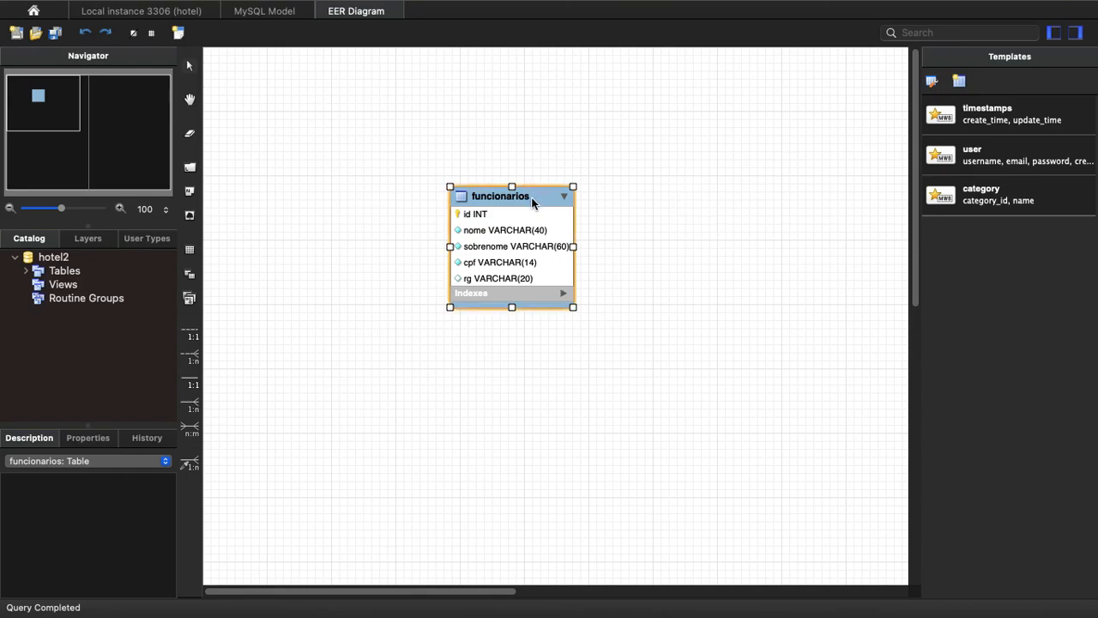
{"action": "left_click", "coordinate": [142, 11]}
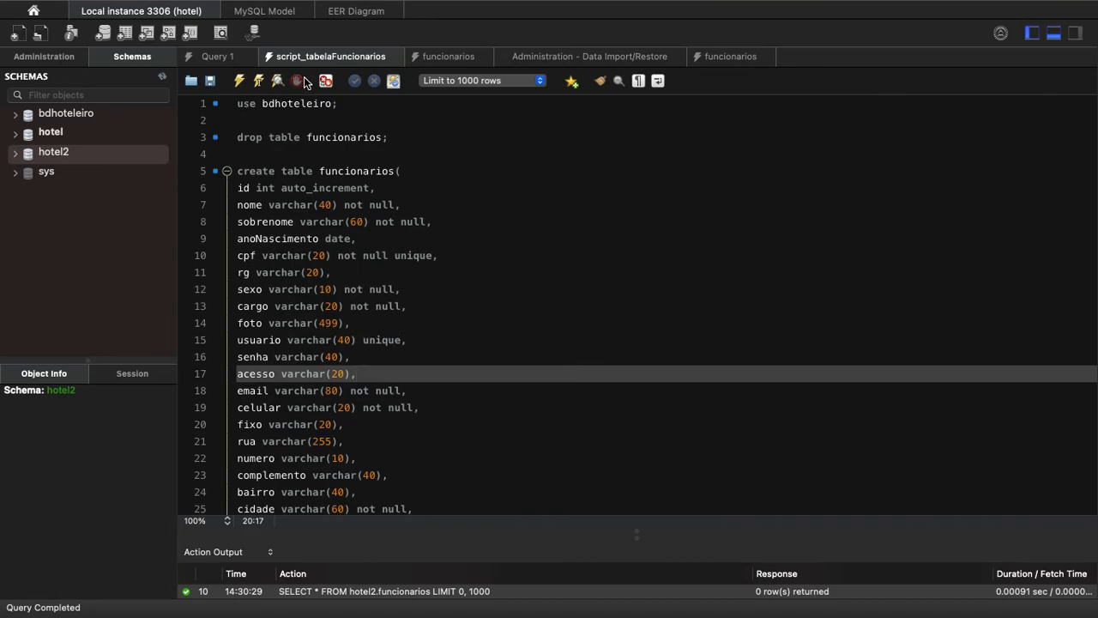
{"action": "left_click", "coordinate": [261, 13]}
{"action": "left_click", "coordinate": [359, 13]}
{"action": "left_click", "coordinate": [258, 12]}
{"action": "left_click", "coordinate": [359, 12]}
{"action": "left_click", "coordinate": [163, 13]}
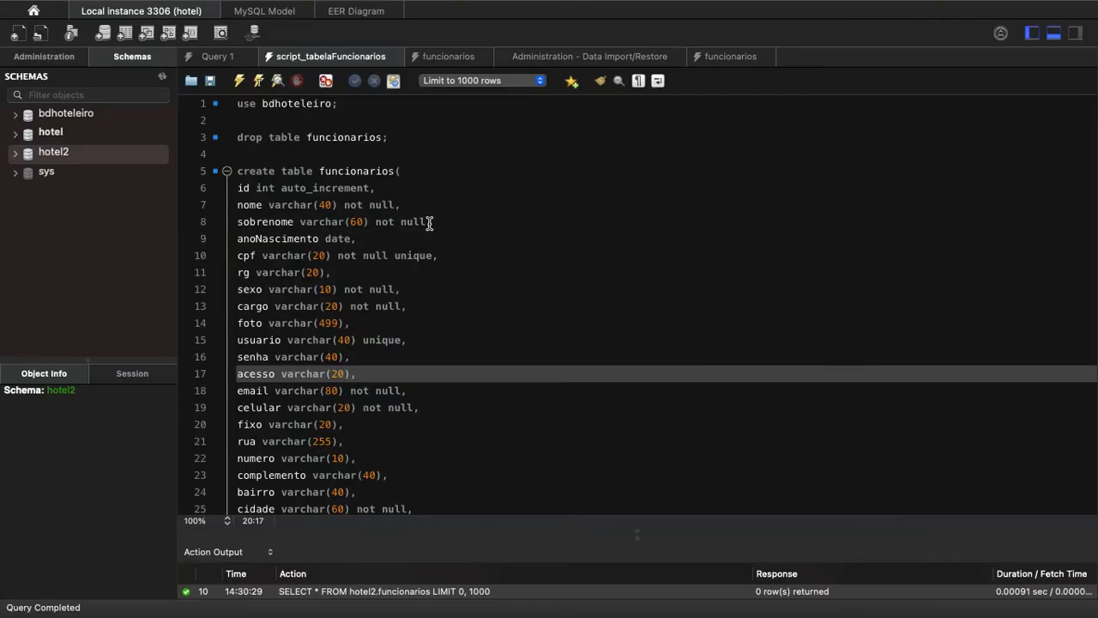